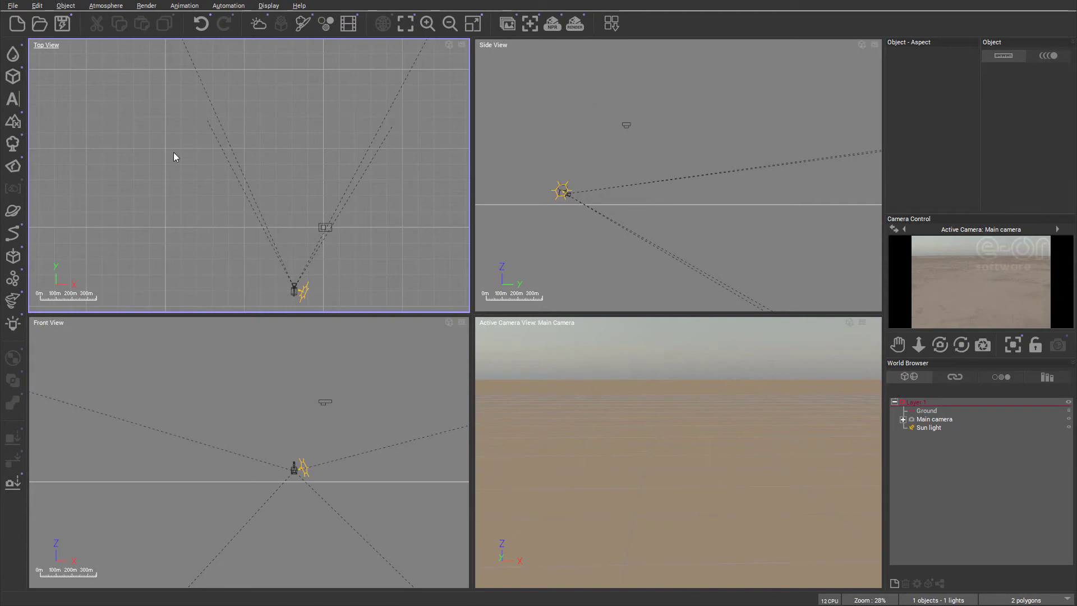
# Show the flyout of terrain types from the left toolbar's terrain button
pyautogui.click(13, 121)
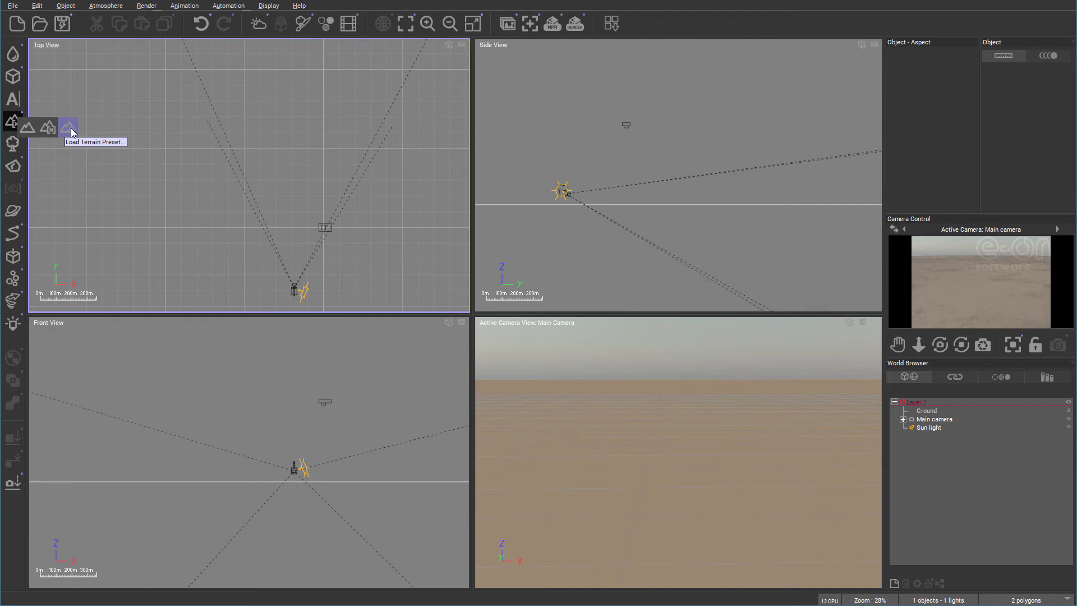
# Add a Heightfield terrain and a Procedural terrain, and drag the procedural one to the right
pyautogui.click(30, 132)
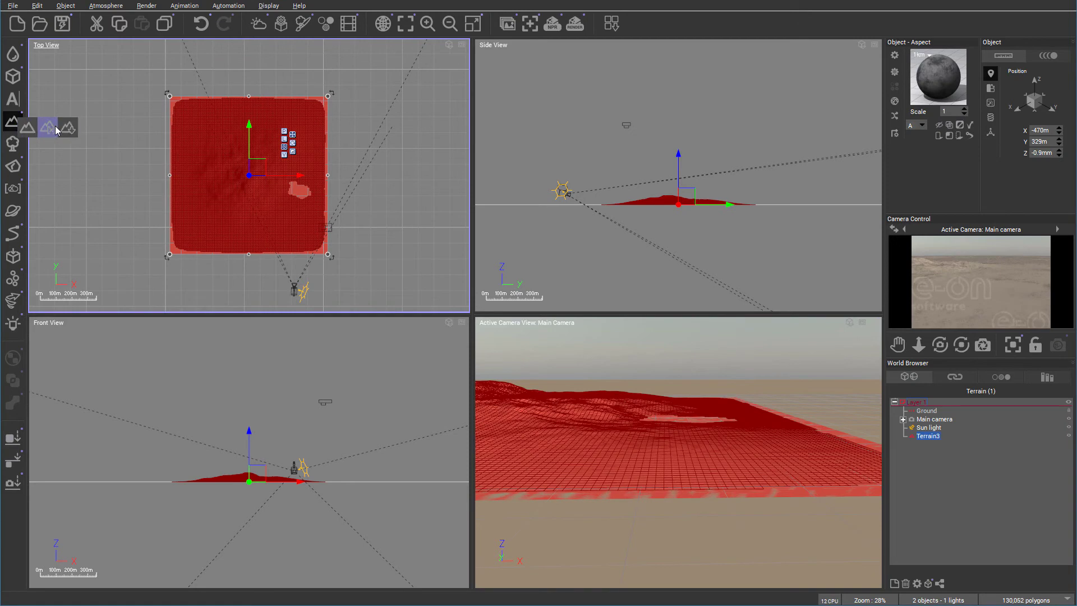
pyautogui.click(54, 130)
pyautogui.moveTo(258, 165); pyautogui.dragTo(415, 162)
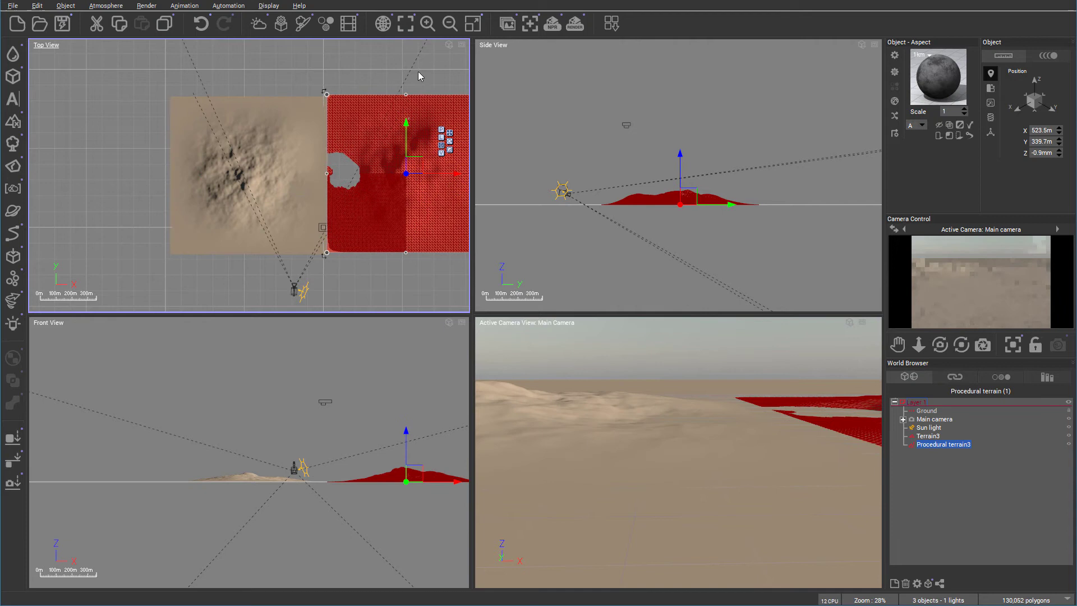
pyautogui.moveTo(419, 72); pyautogui.dragTo(345, 68, button='right')
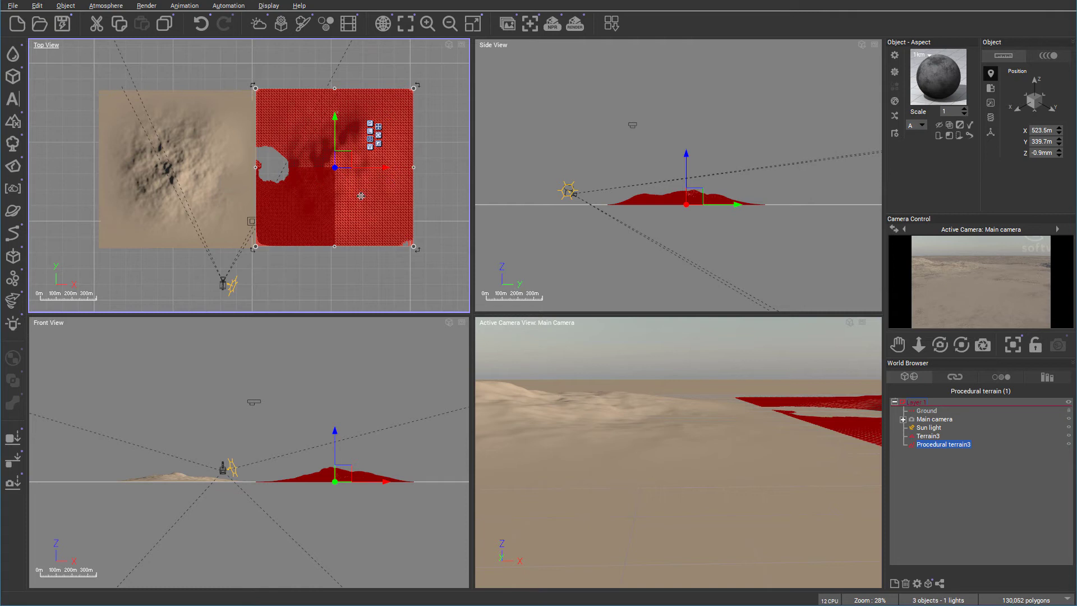
# Select Main camera and start moving it toward the procedural terrain
pyautogui.click(227, 287)
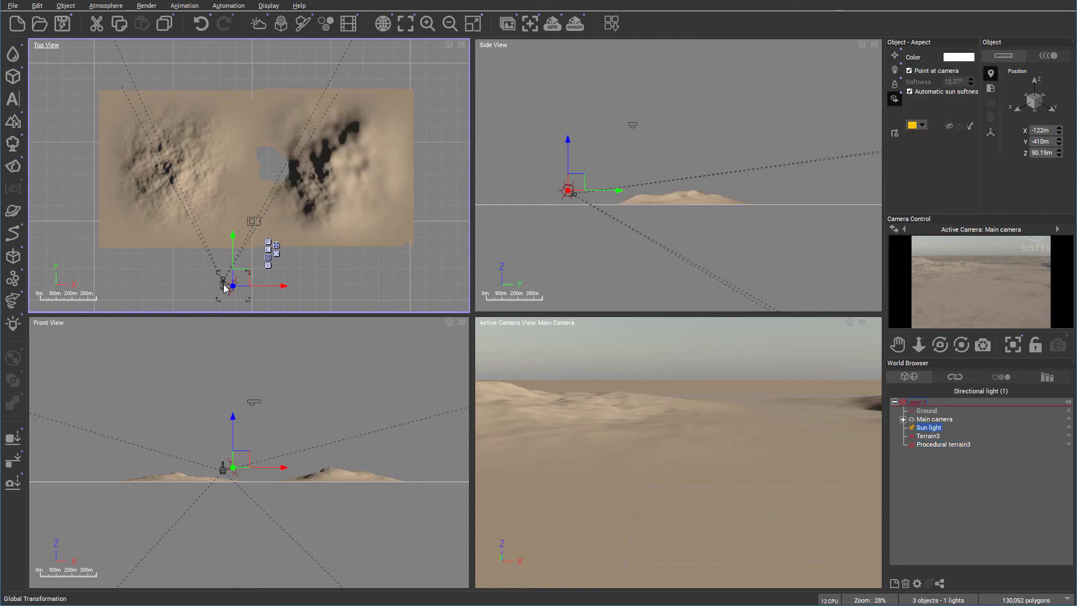
pyautogui.click(933, 420)
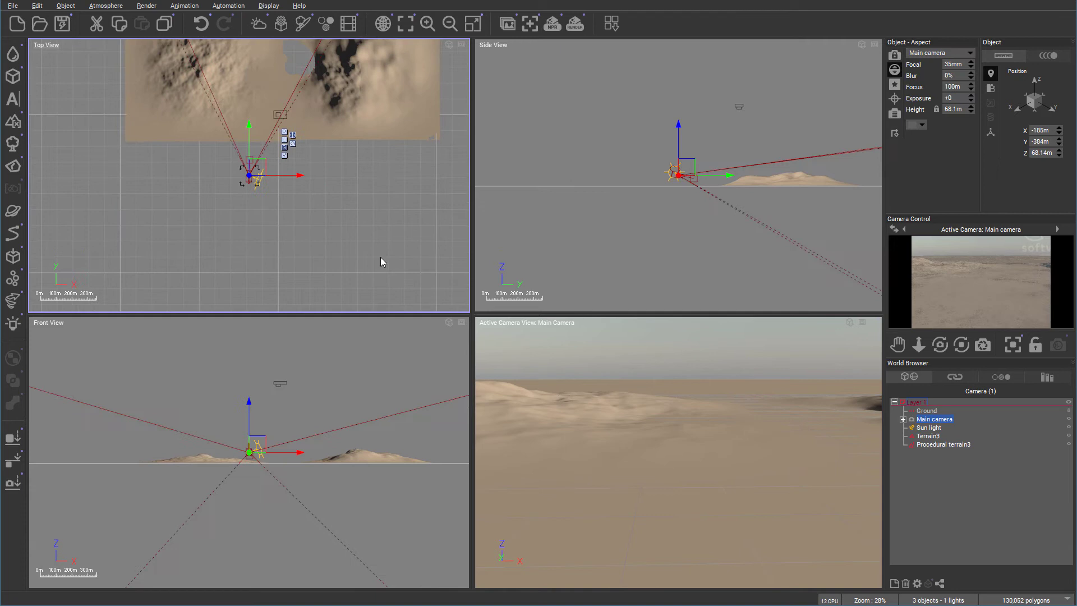
pyautogui.moveTo(252, 166); pyautogui.dragTo(274, 175)
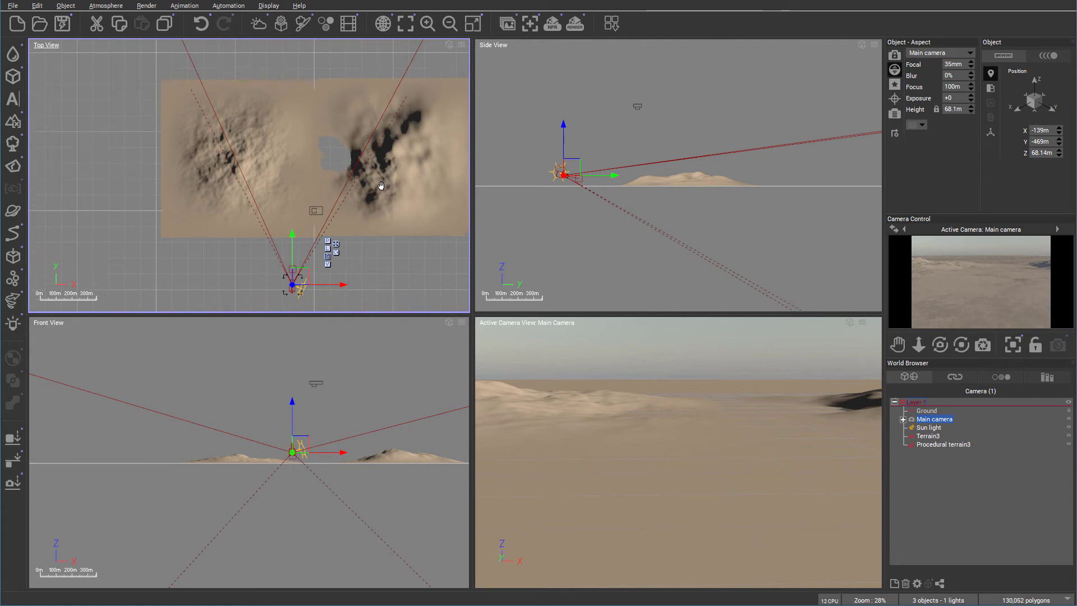
pyautogui.moveTo(284, 240); pyautogui.dragTo(225, 203)
pyautogui.scroll(3, 200, 52)
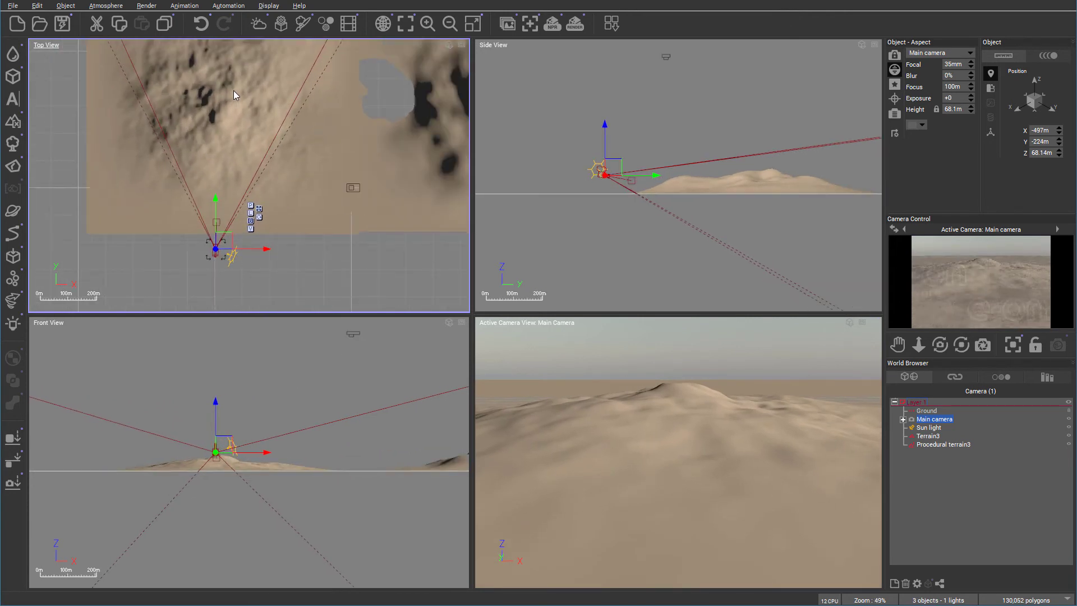
pyautogui.moveTo(233, 94); pyautogui.dragTo(214, 201, button='right')
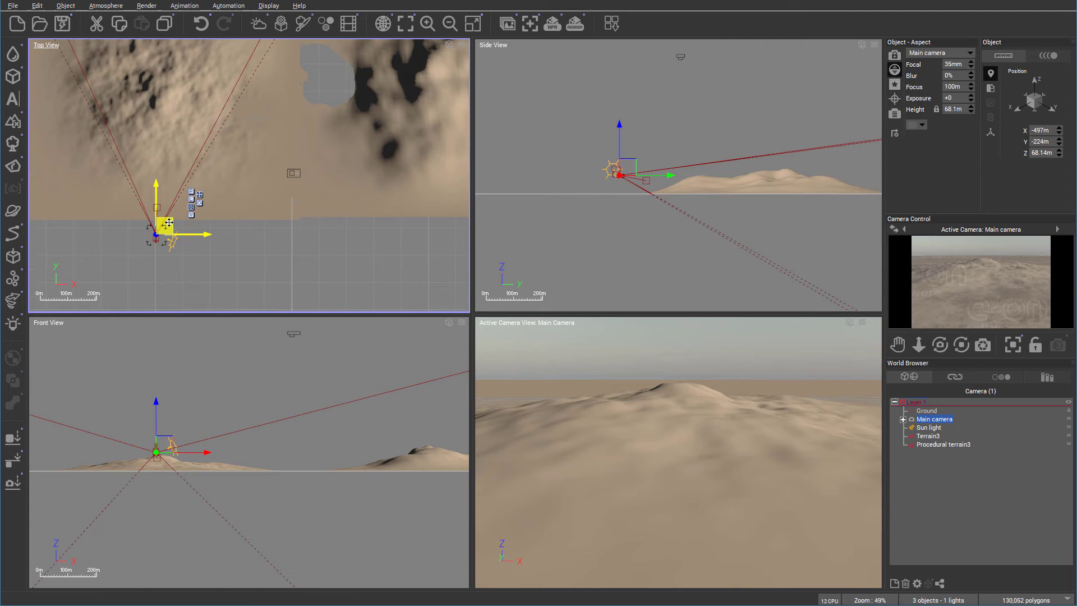
# Place the camera close in front of the mound at X 534m, Y -108m, Z 68.14m
pyautogui.moveTo(169, 223); pyautogui.dragTo(440, 226)
pyautogui.moveTo(348, 197); pyautogui.dragTo(212, 241, button='right')
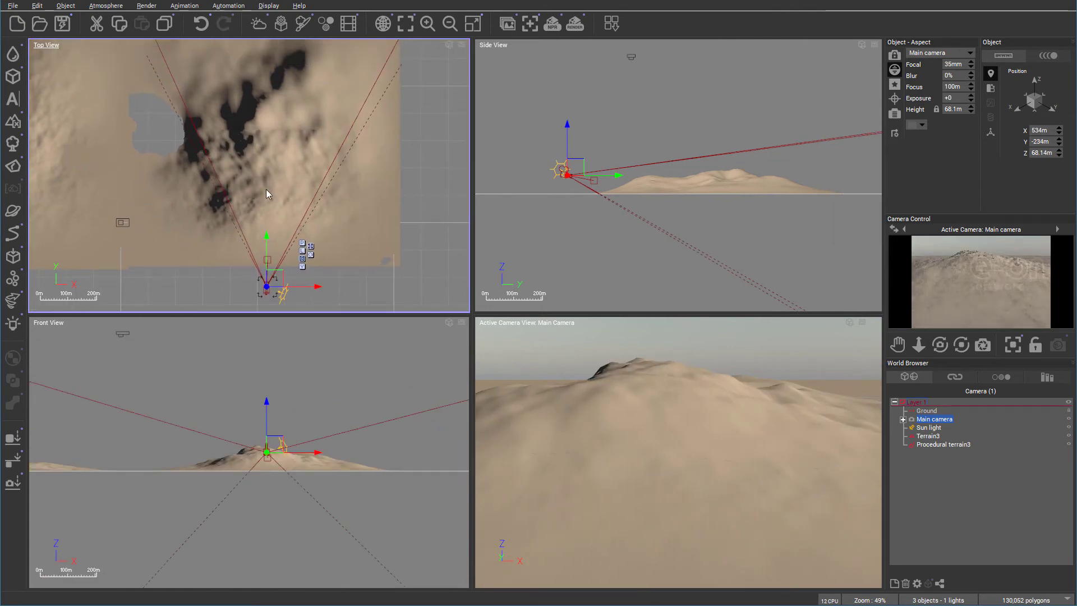
pyautogui.scroll(3, 266, 191)
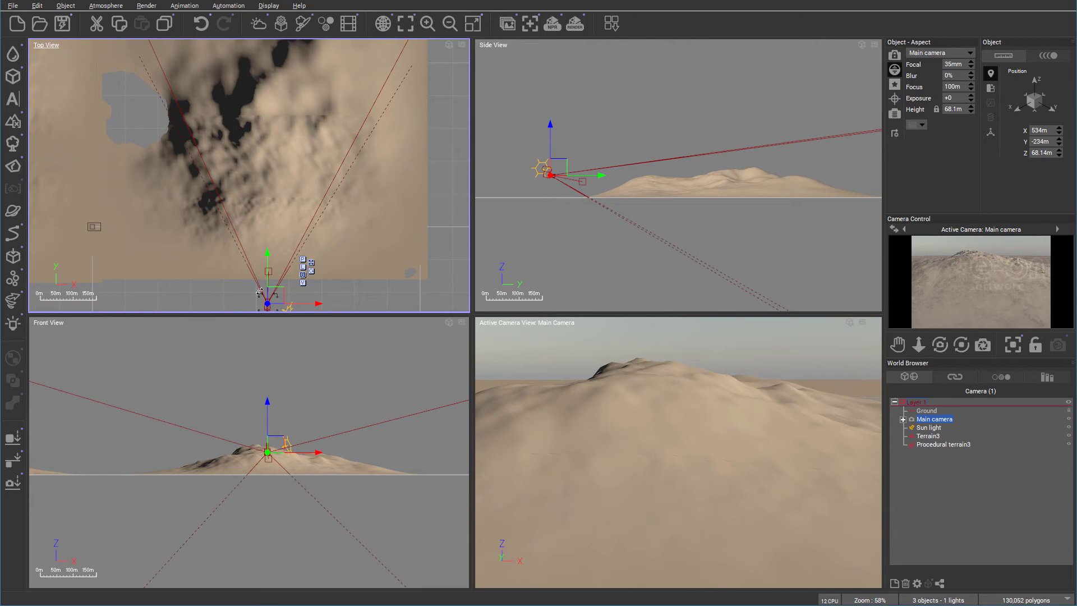
pyautogui.moveTo(260, 292); pyautogui.dragTo(259, 251)
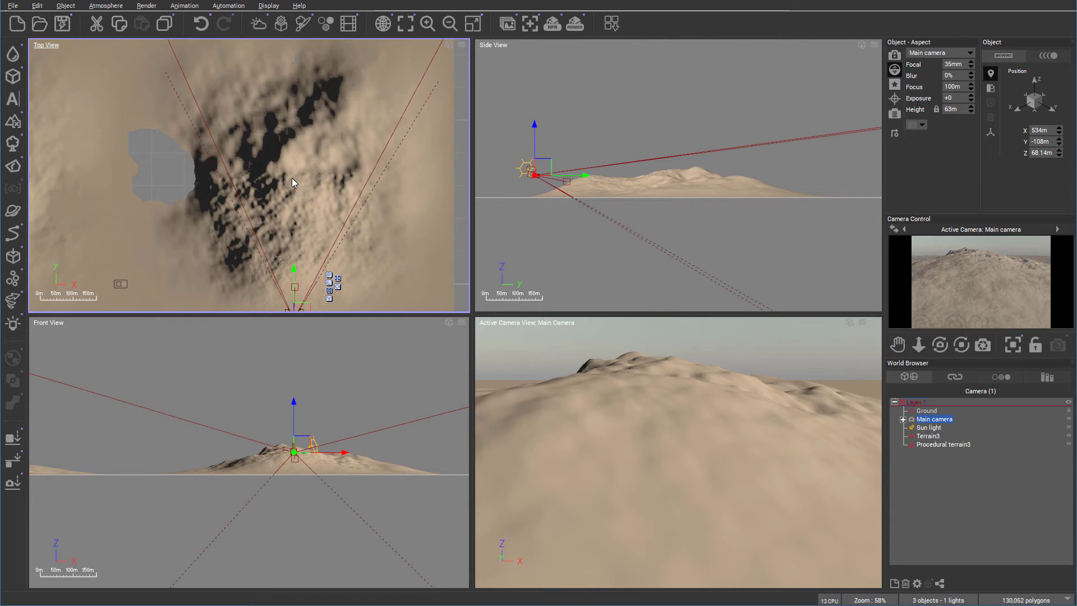
pyautogui.moveTo(291, 177); pyautogui.dragTo(298, 100, button='right')
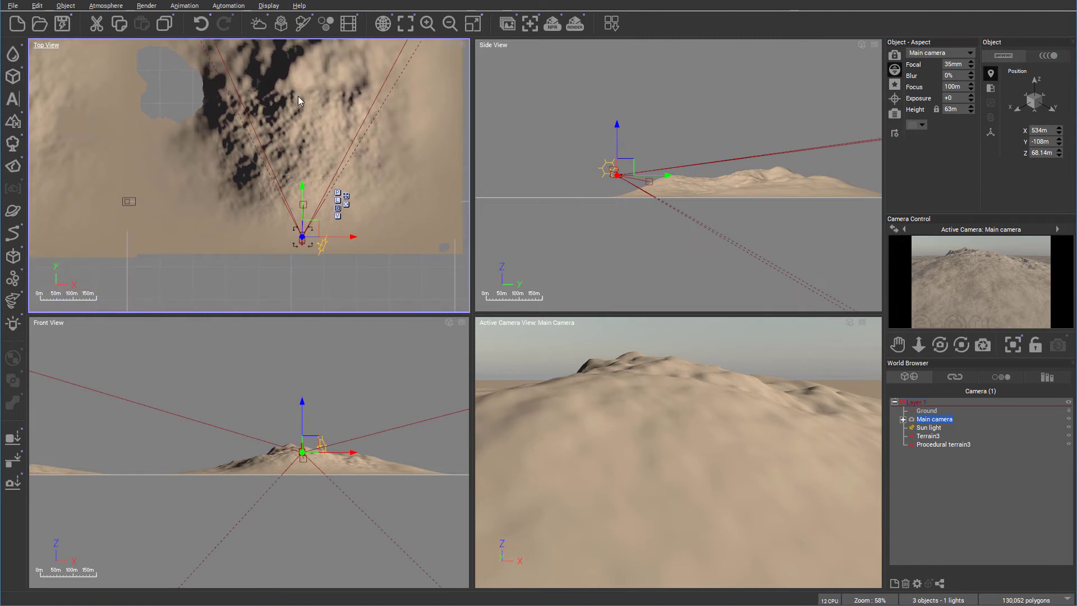
pyautogui.scroll(-5, 298, 96)
pyautogui.moveTo(258, 80); pyautogui.dragTo(315, 154, button='right')
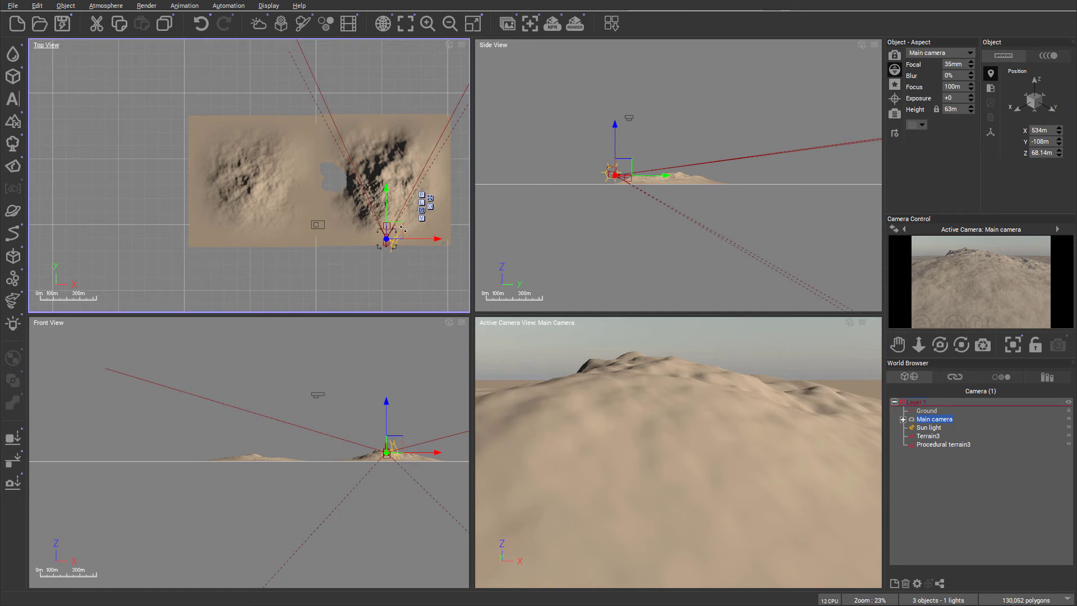
# Undo and redo the last camera move, then select Terrain3 and dismiss its context menu
pyautogui.hotkey('ctrl', 'z')
pyautogui.hotkey('ctrl', 'y')
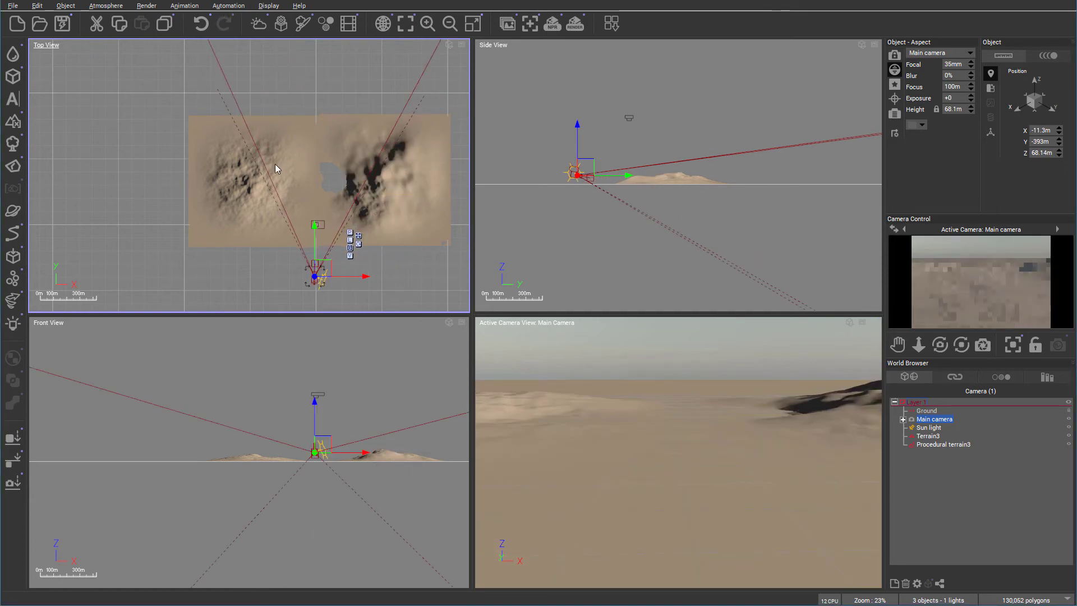
pyautogui.click(246, 188)
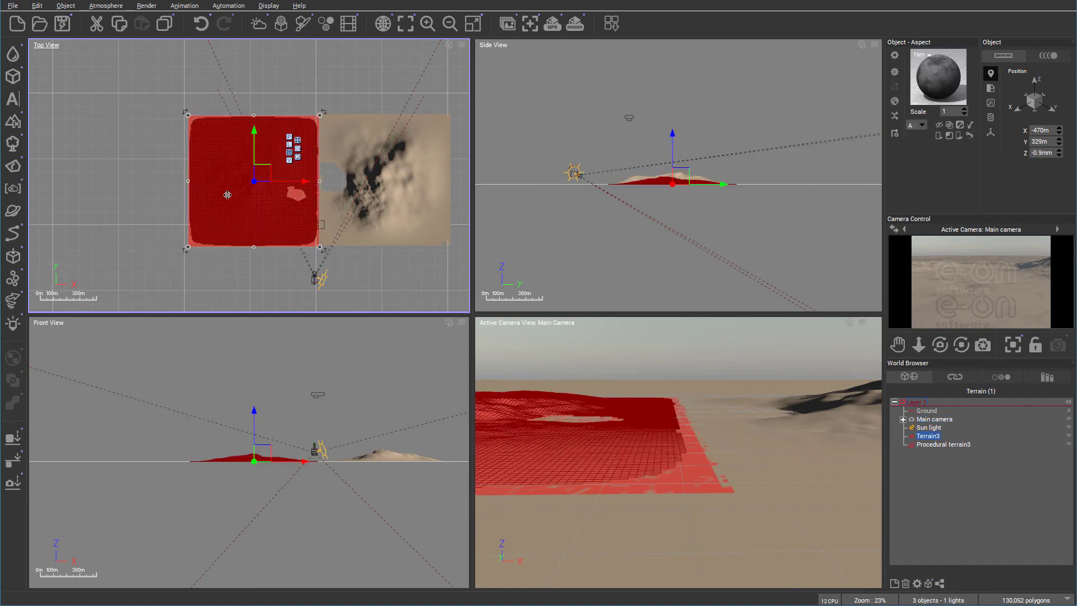
pyautogui.rightClick(227, 195)
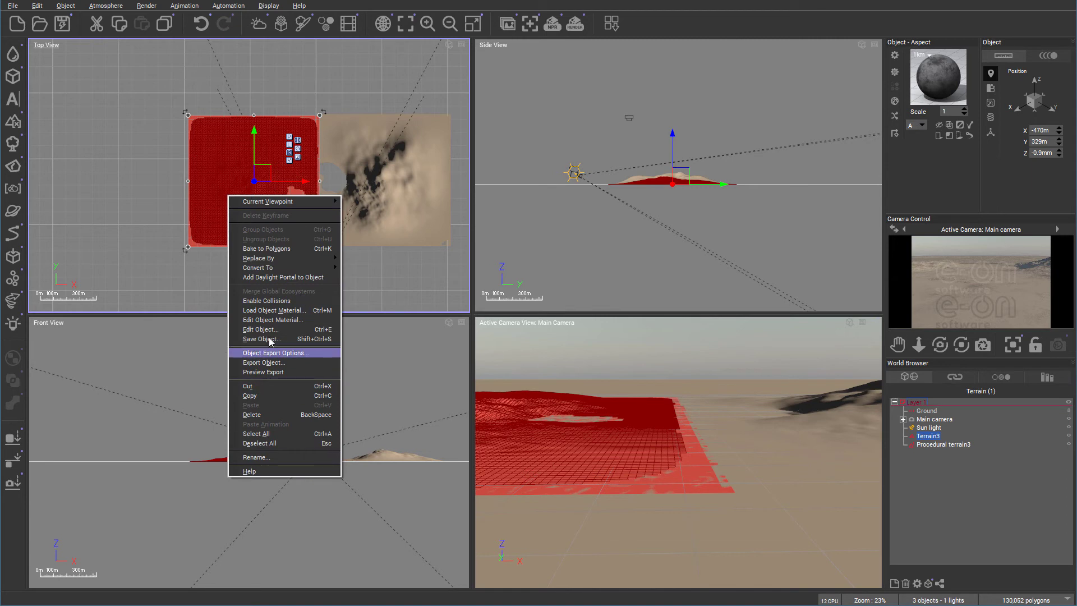
pyautogui.click(207, 166)
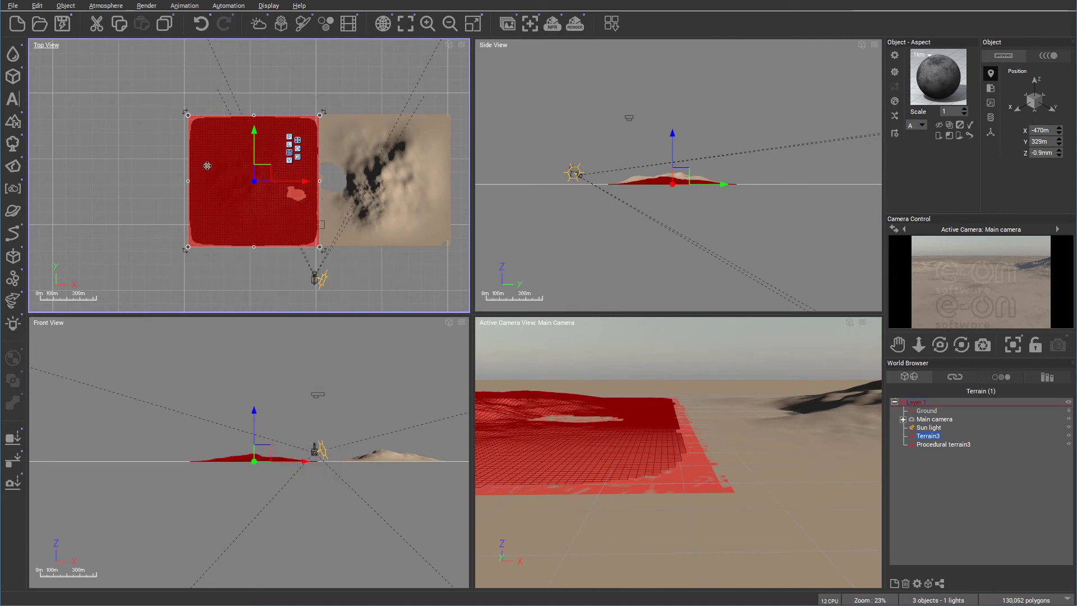
# Open Terrain3 in the Terrain Editor and shrink the editor window
pyautogui.doubleClick(207, 166)
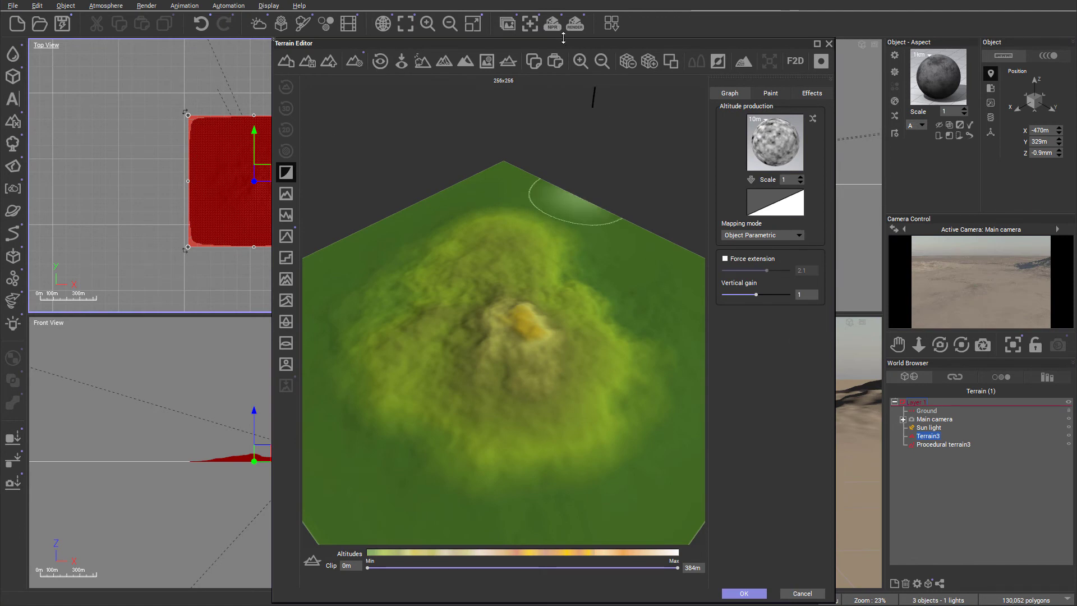
pyautogui.moveTo(563, 38)
pyautogui.mouseDown()
pyautogui.moveTo(558, 65)
pyautogui.moveTo(544, 46)
pyautogui.mouseUp()
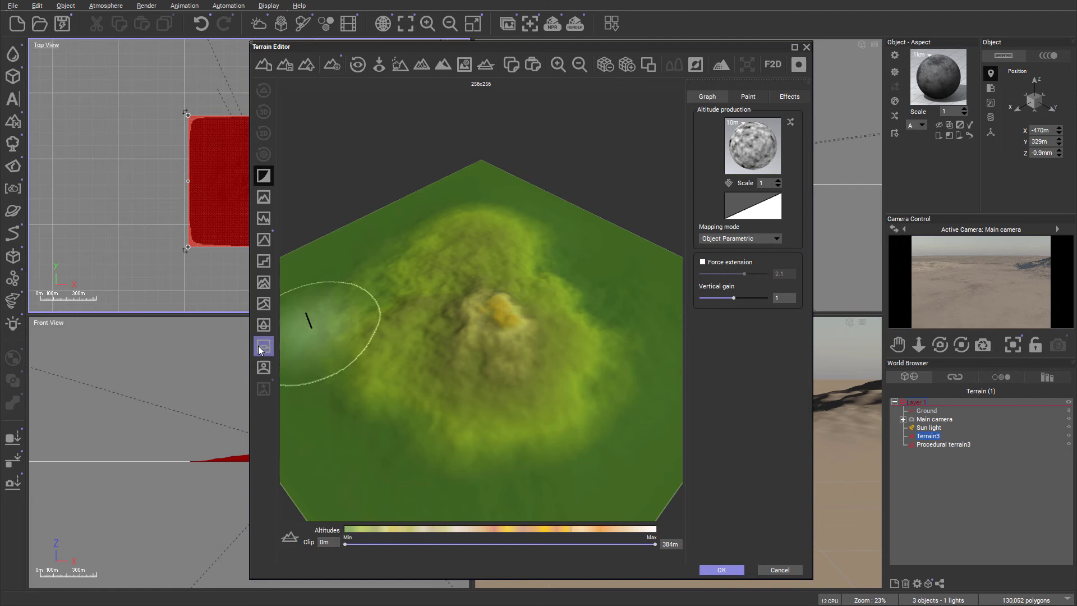
# Terrace Terrain3, reset it to a smooth mound, then apply terraces again
pyautogui.click(262, 262)
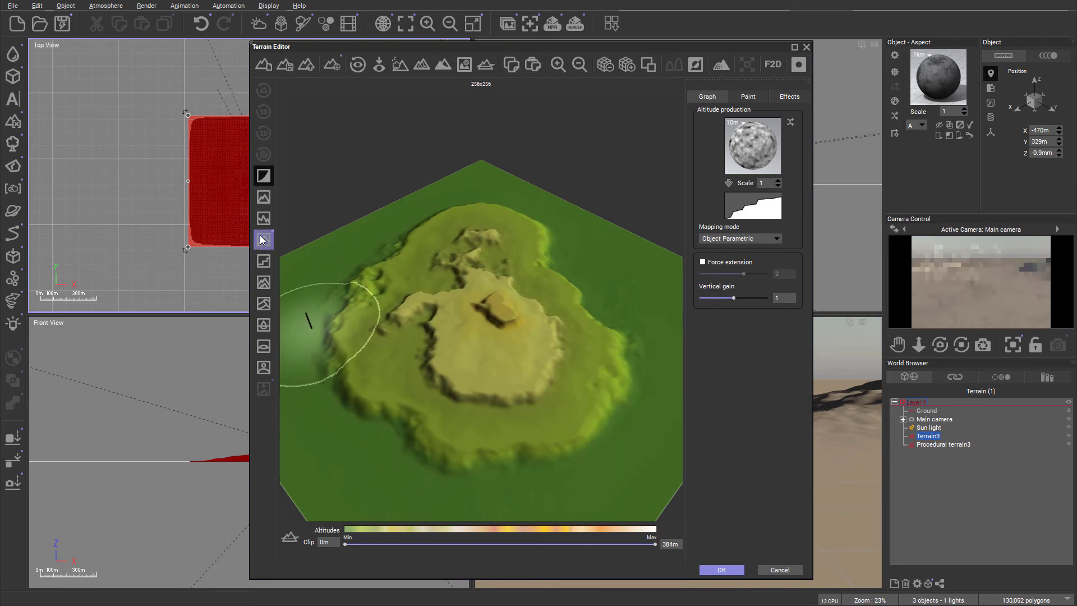
pyautogui.click(273, 283)
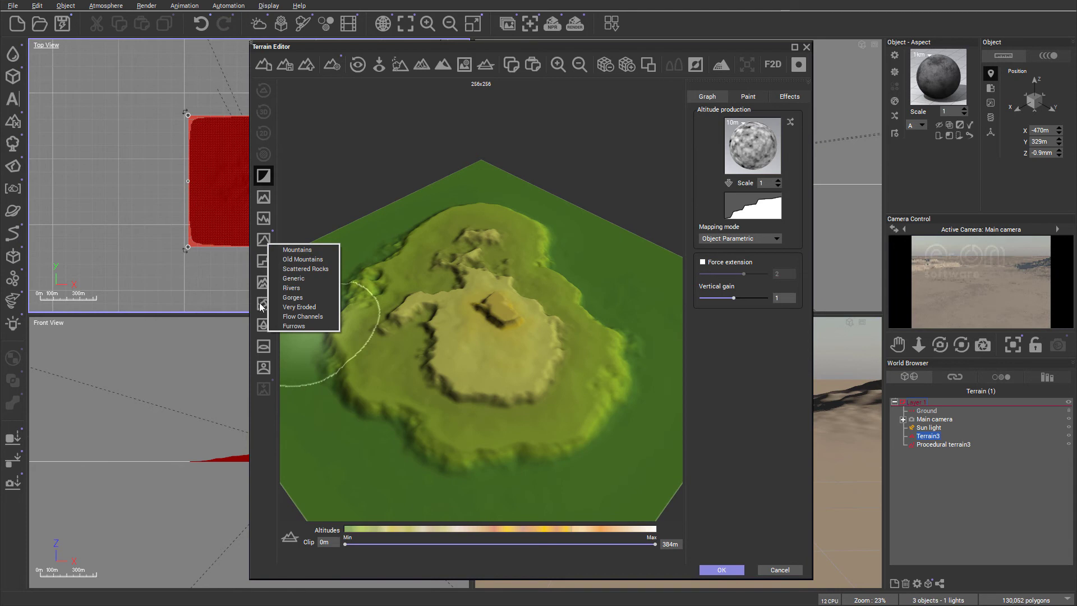
pyautogui.click(263, 305)
pyautogui.click(266, 352)
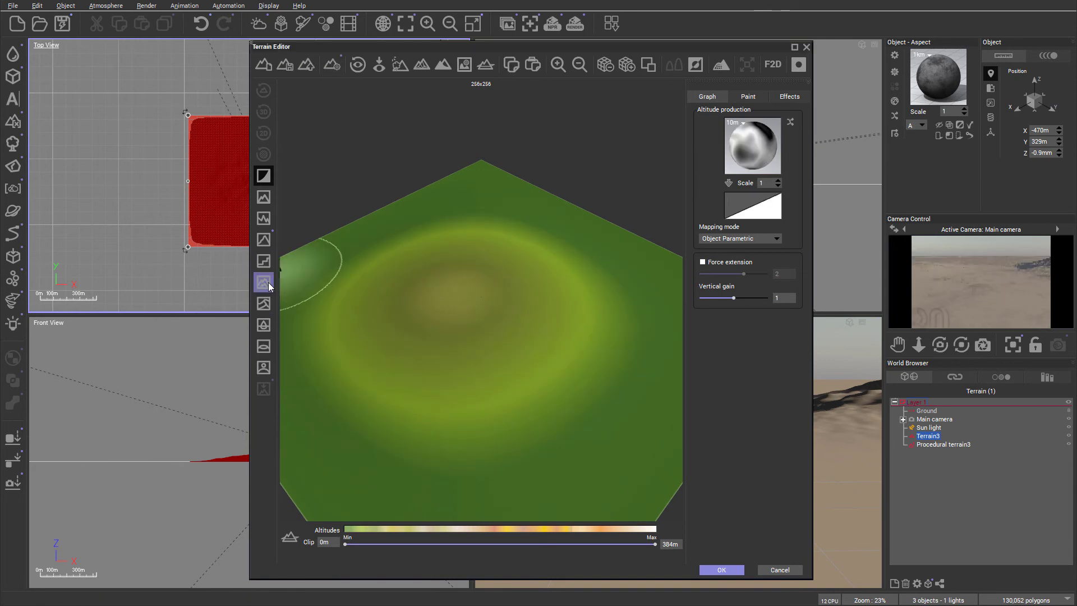
pyautogui.click(264, 263)
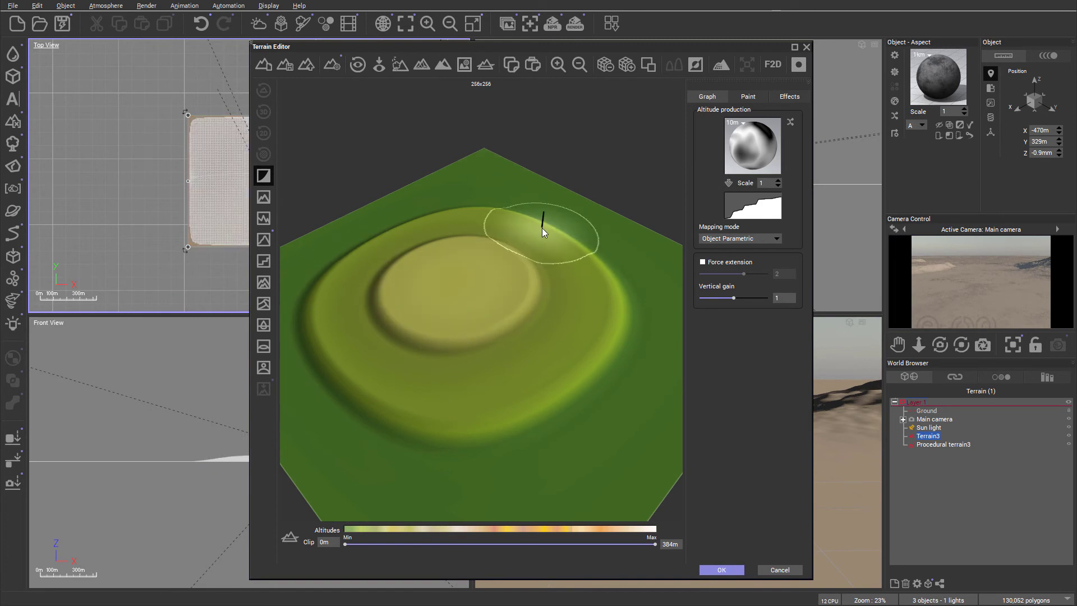
# Double Terrain3's resolution three times to 2048x2048 and sculpt a spot with the brush
pyautogui.click(632, 65)
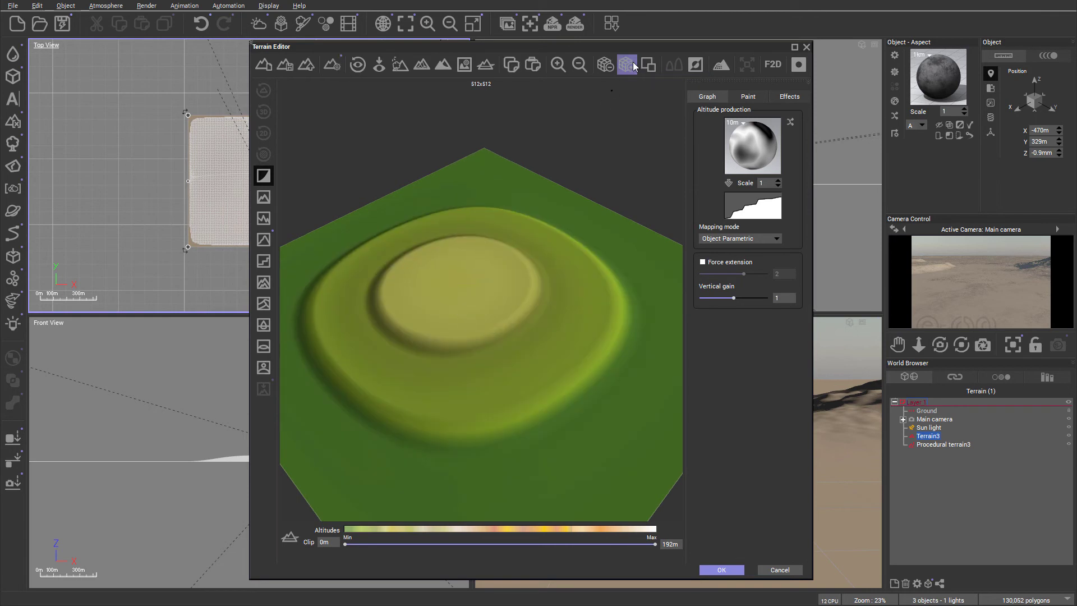
pyautogui.click(632, 66)
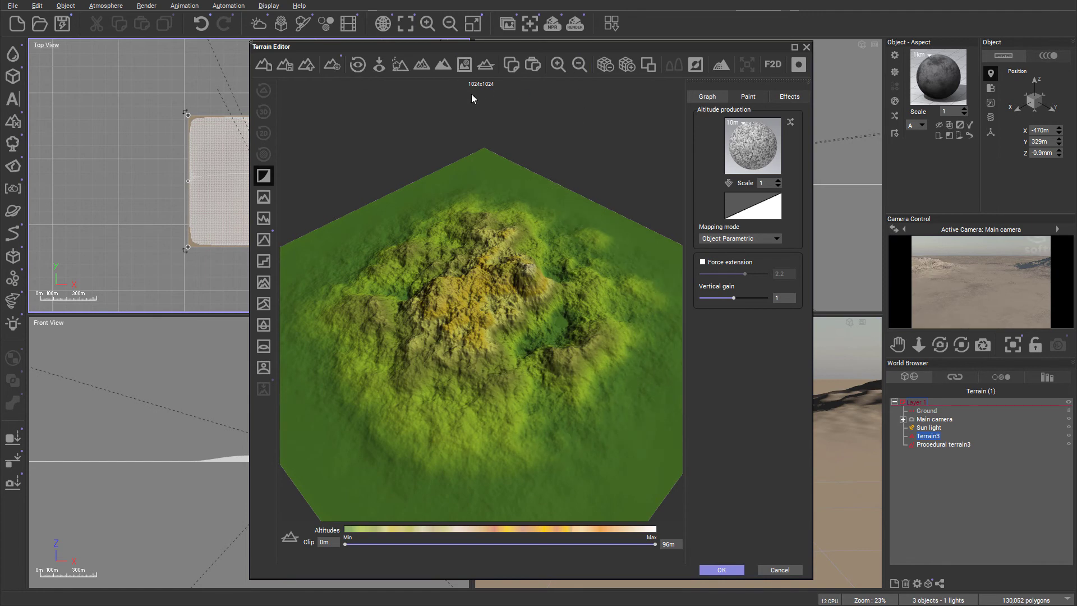
pyautogui.click(621, 69)
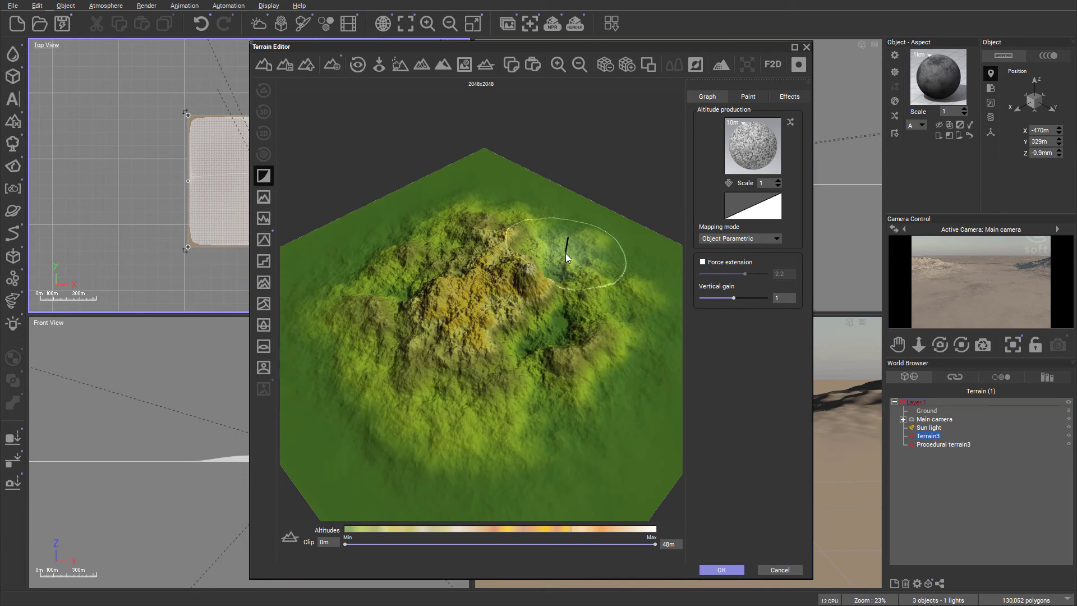
pyautogui.click(507, 313)
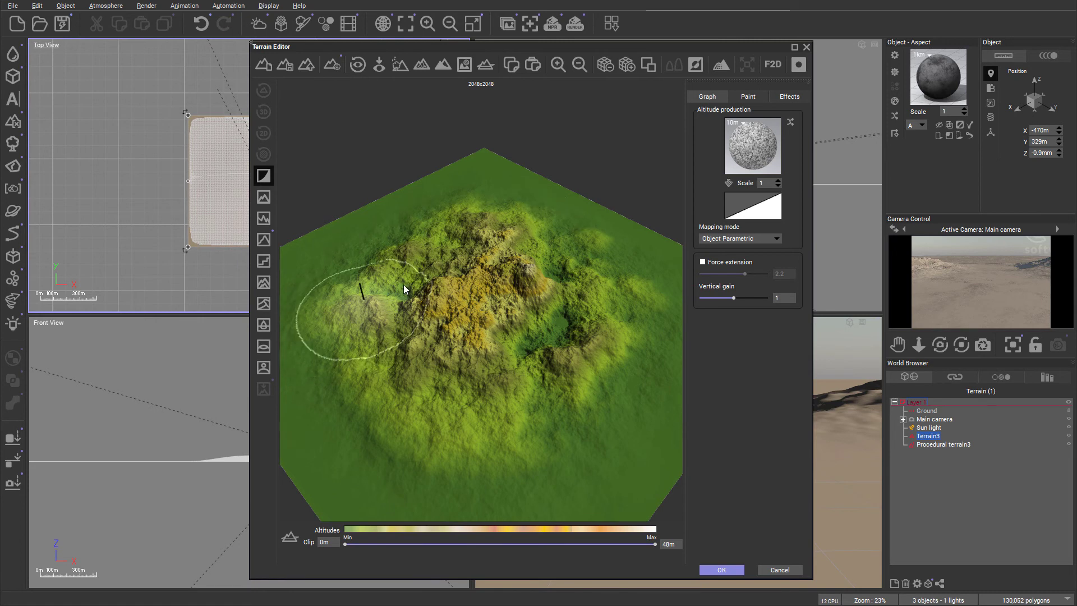
pyautogui.click(397, 64)
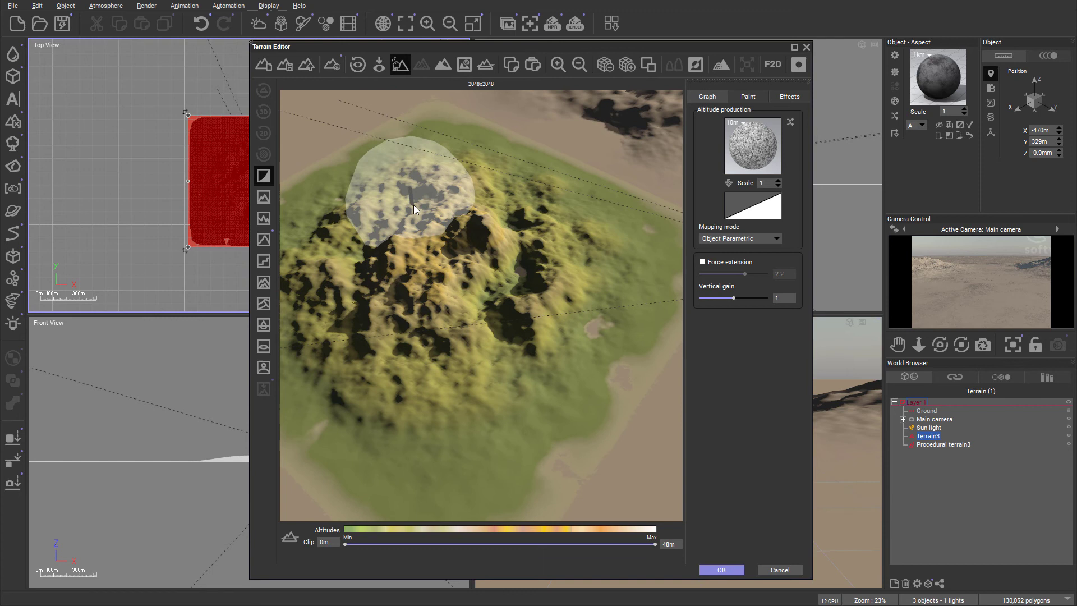
pyautogui.click(400, 64)
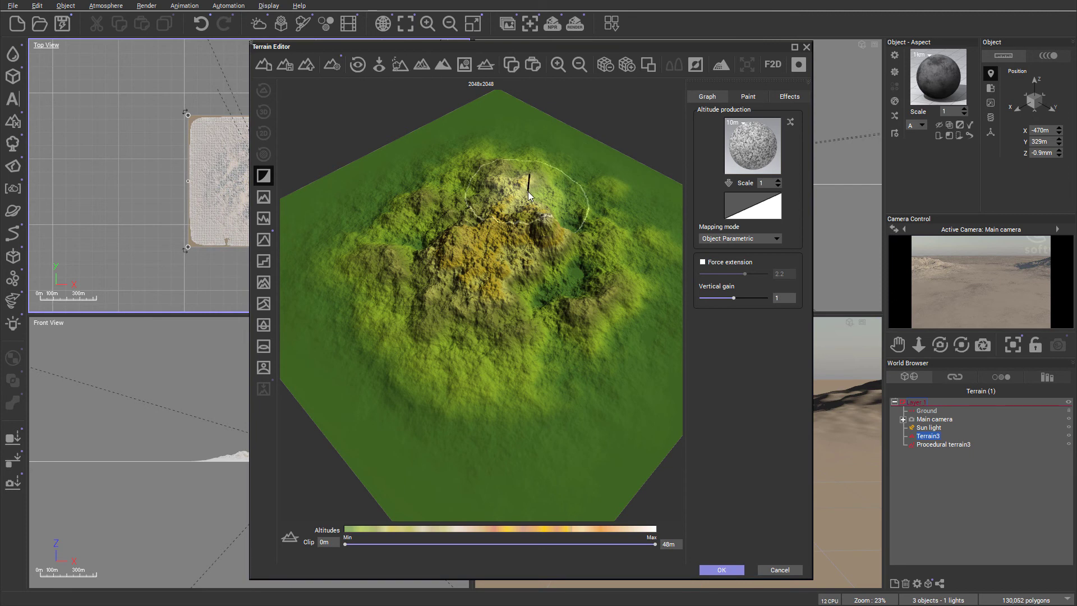
# Import the highfield1 heightmap picture into Terrain3 at 100% picture proportion
pyautogui.click(265, 368)
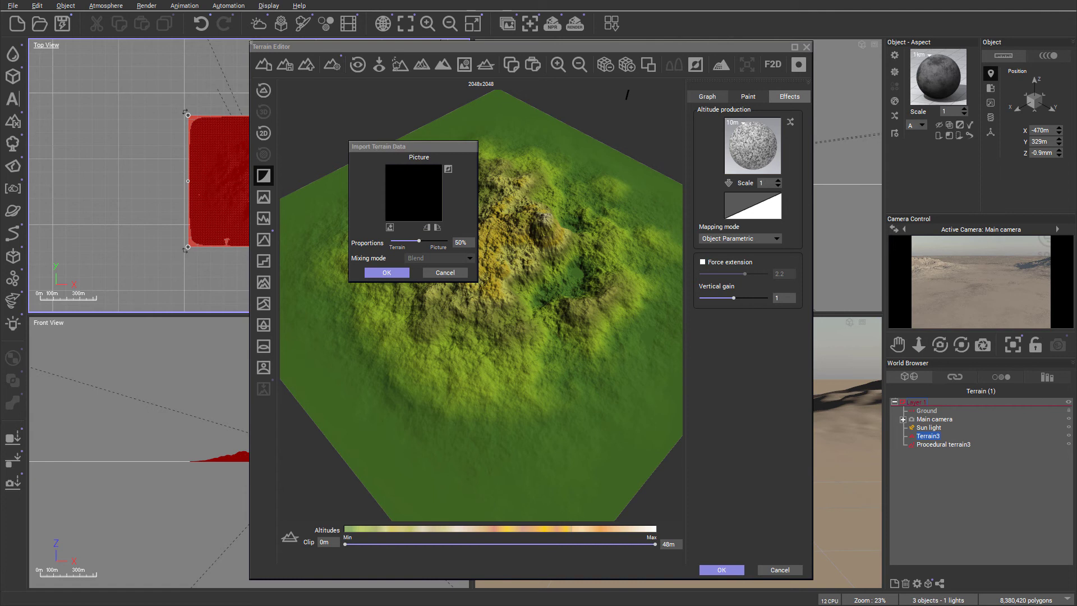
pyautogui.doubleClick(414, 193)
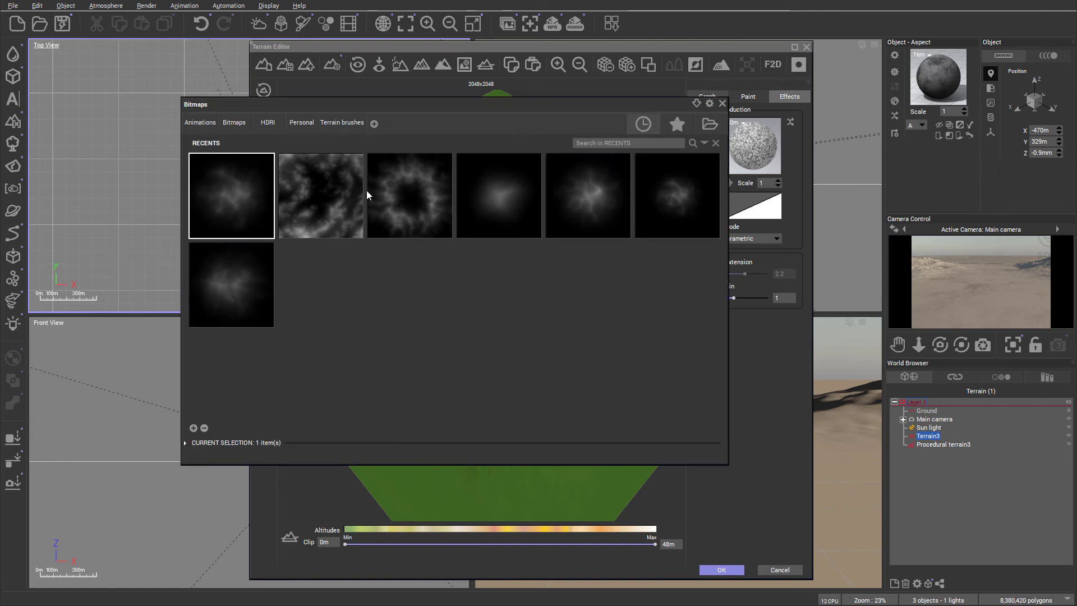
pyautogui.moveTo(244, 273)
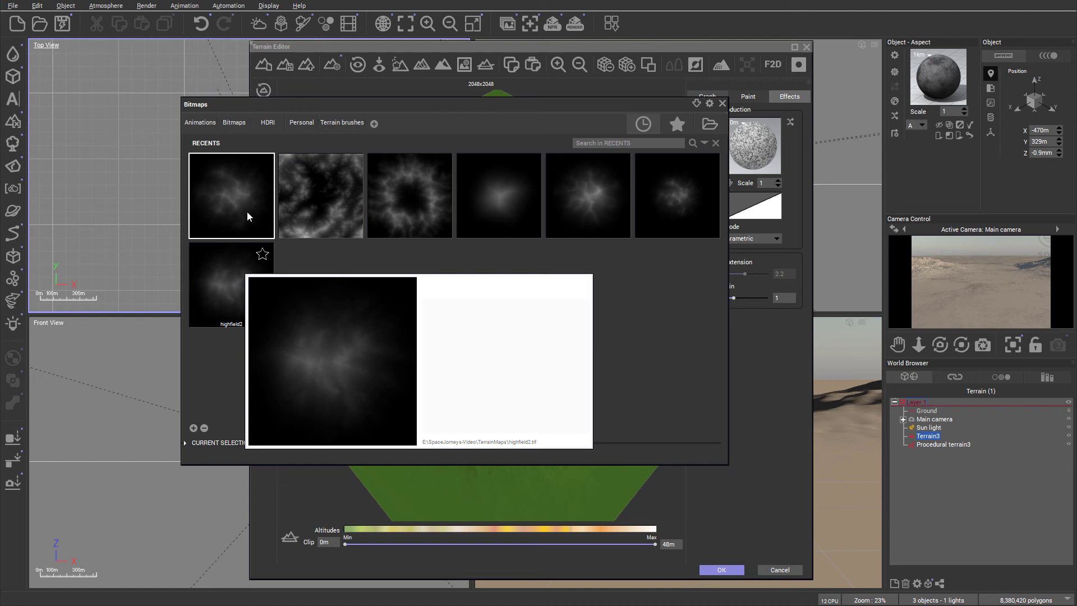
pyautogui.moveTo(249, 198)
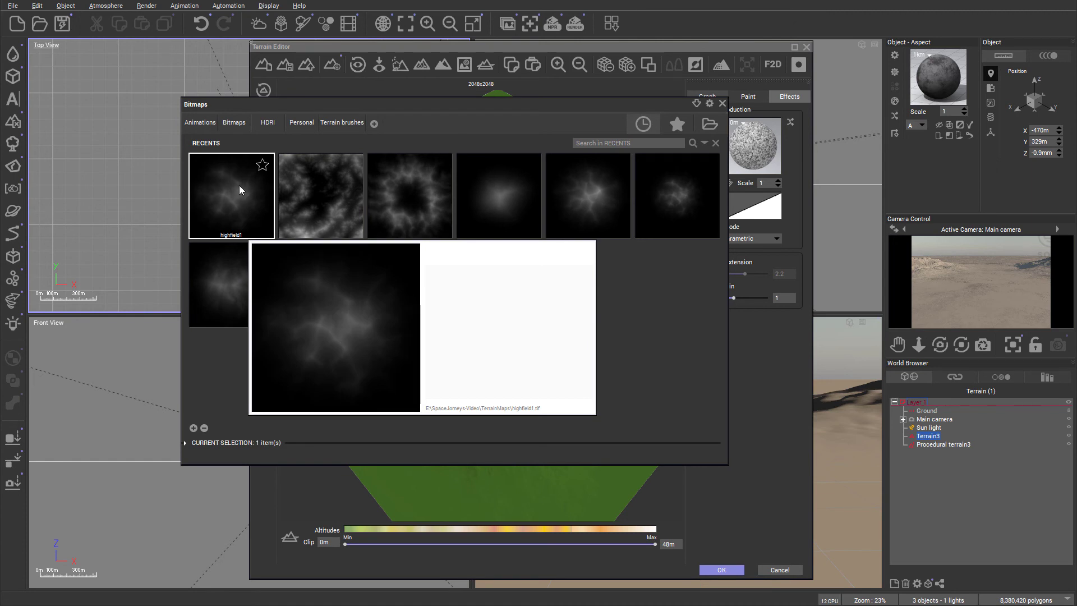
pyautogui.doubleClick(239, 185)
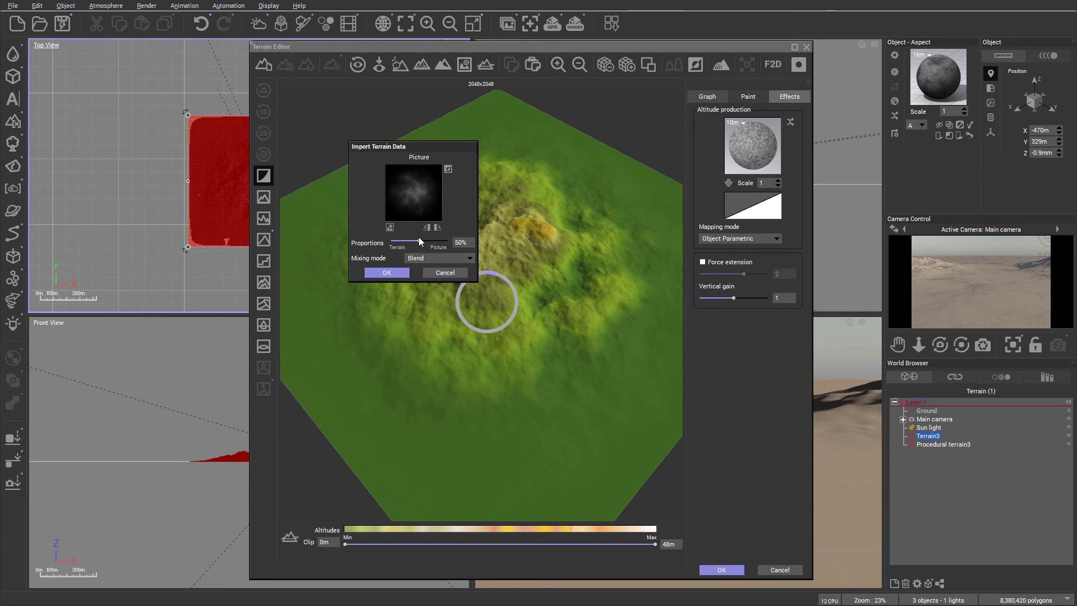
pyautogui.moveTo(419, 237); pyautogui.dragTo(506, 242)
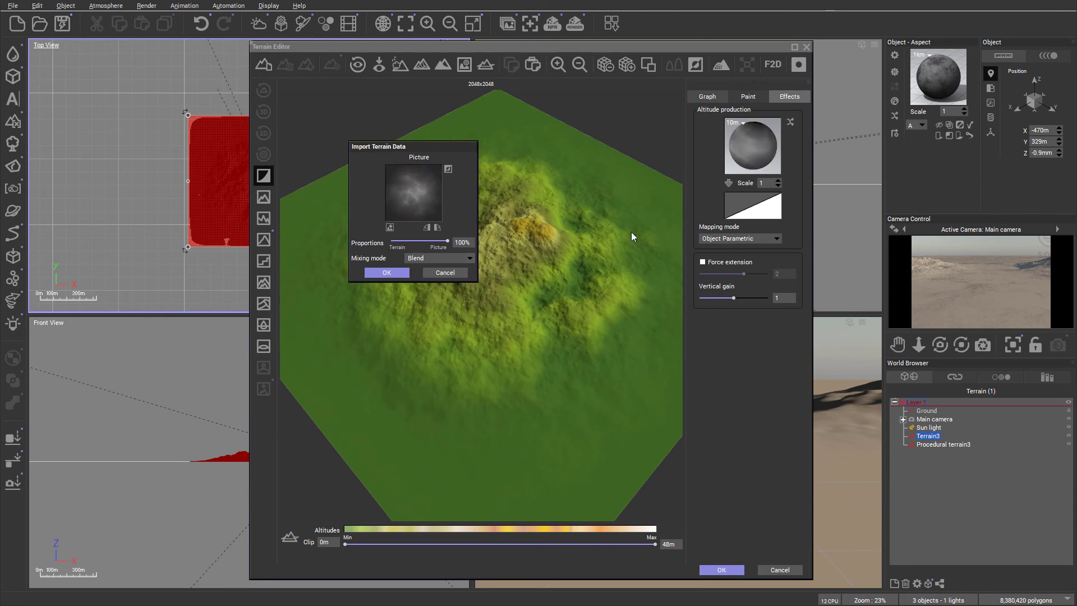
# Apply the highfield1 import, paint the summit lower with an inverted brush, and close the editor
pyautogui.click(386, 273)
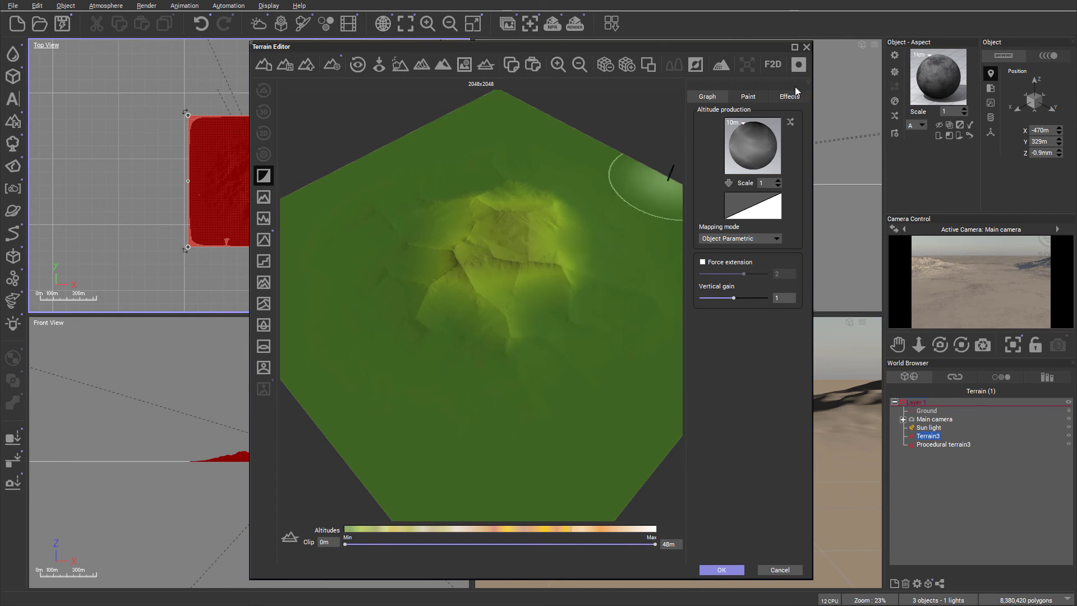
pyautogui.click(748, 97)
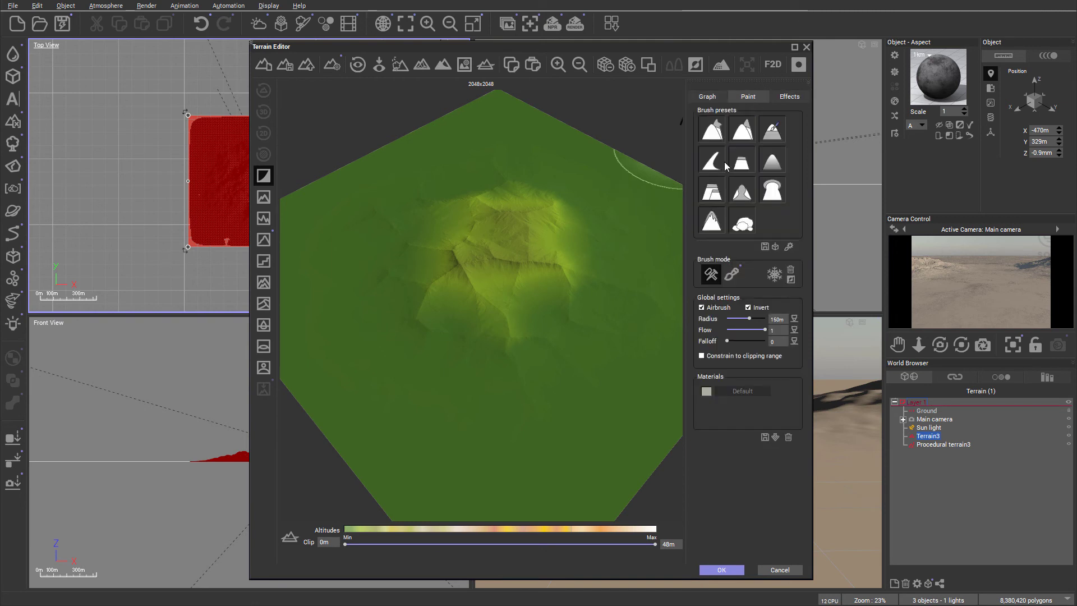
pyautogui.click(737, 218)
pyautogui.moveTo(584, 244)
pyautogui.mouseDown()
pyautogui.moveTo(558, 255)
pyautogui.moveTo(536, 220)
pyautogui.moveTo(604, 228)
pyautogui.moveTo(439, 179)
pyautogui.moveTo(659, 191)
pyautogui.moveTo(610, 332)
pyautogui.moveTo(469, 366)
pyautogui.mouseUp()
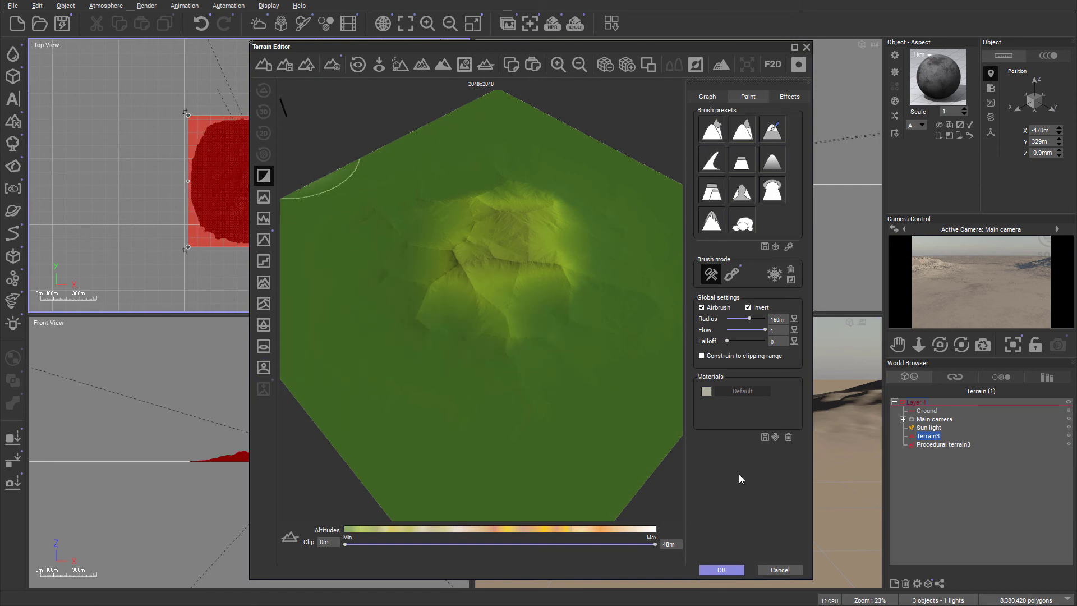
pyautogui.click(723, 571)
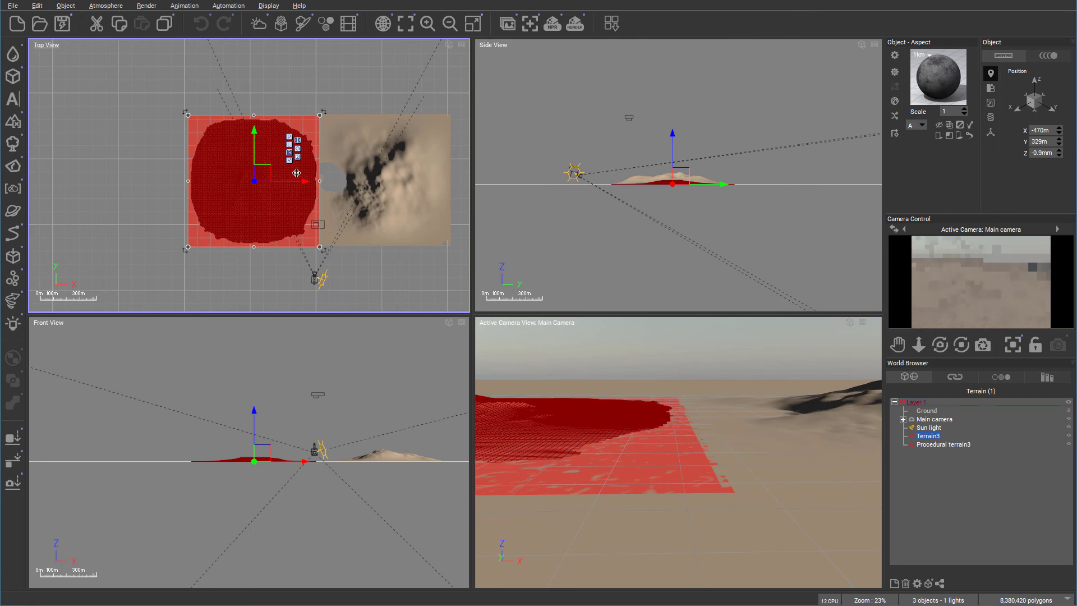
# Open Procedural terrain3 in the Terrain Editor, check Zones, return to Graph and rotate the preview
pyautogui.click(403, 193)
pyautogui.doubleClick(403, 193)
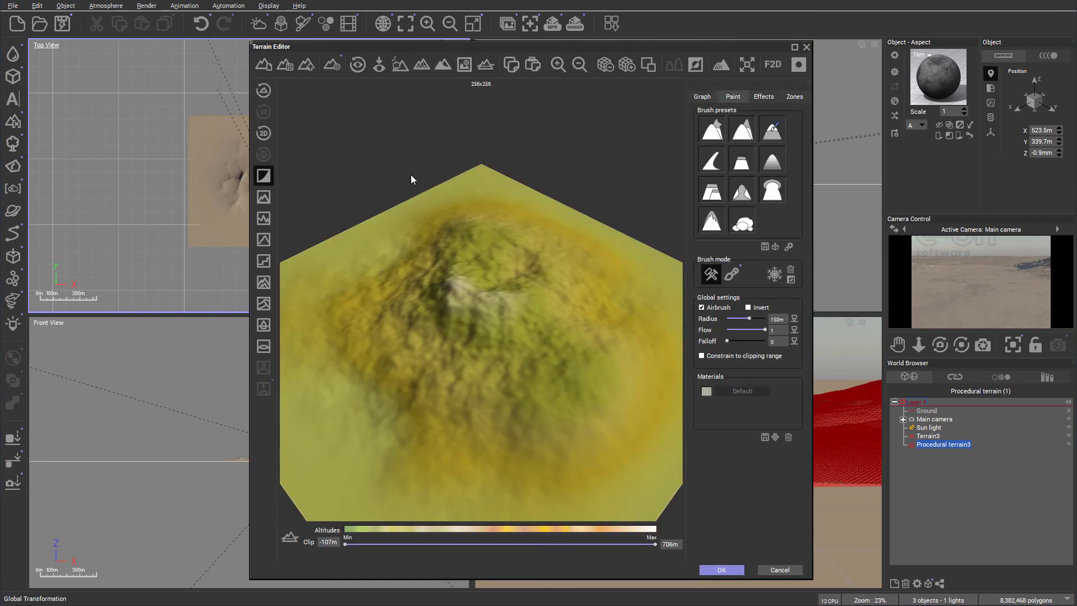
pyautogui.click(794, 98)
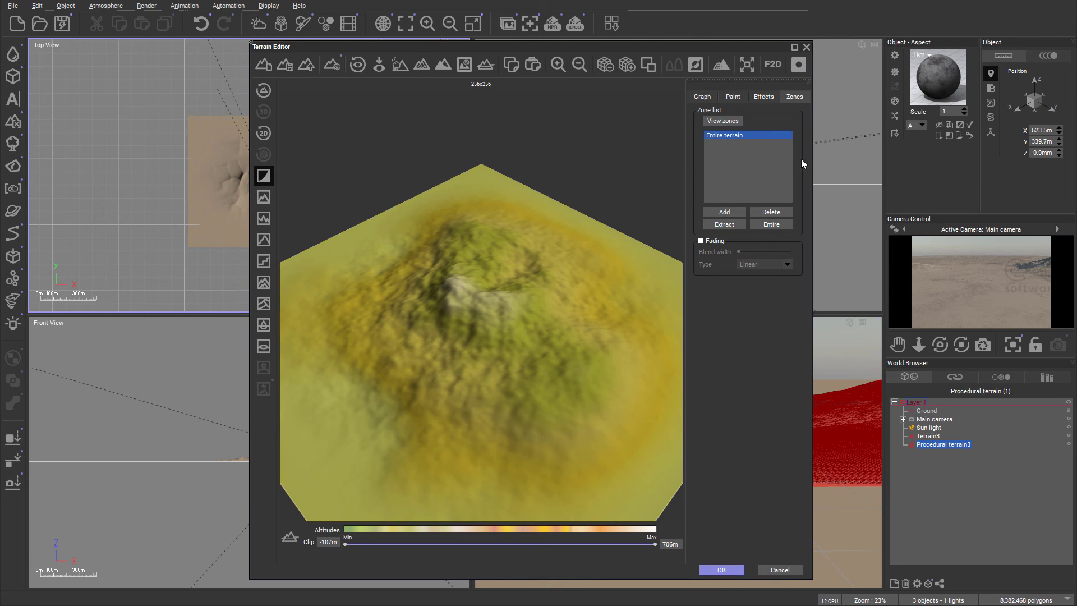
pyautogui.click(701, 96)
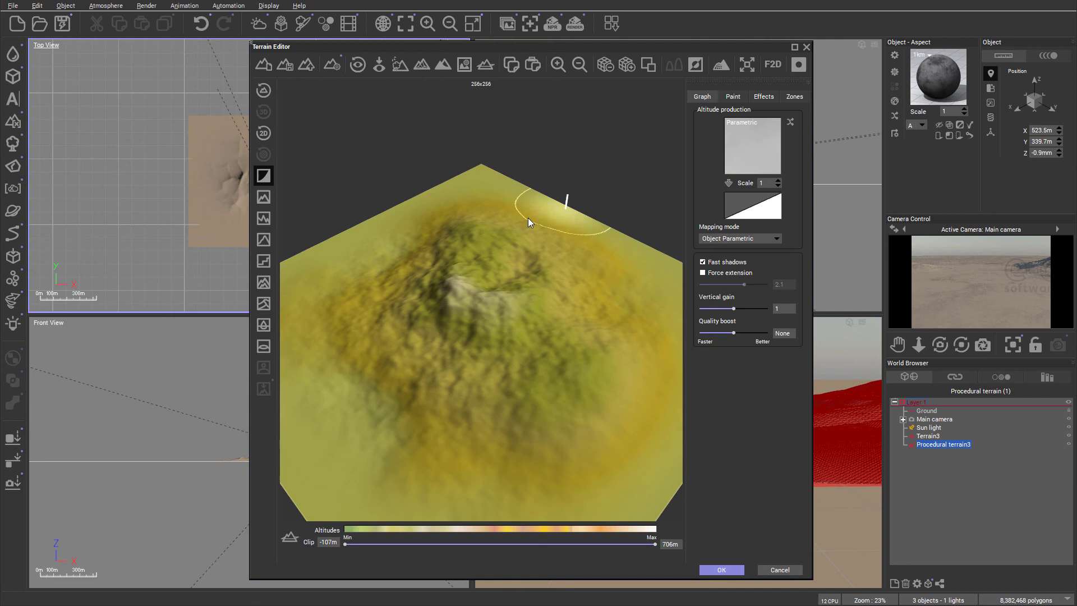
pyautogui.moveTo(527, 218)
pyautogui.mouseDown(button='right')
pyautogui.moveTo(513, 193)
pyautogui.moveTo(563, 157)
pyautogui.moveTo(481, 145)
pyautogui.mouseUp(button='right')
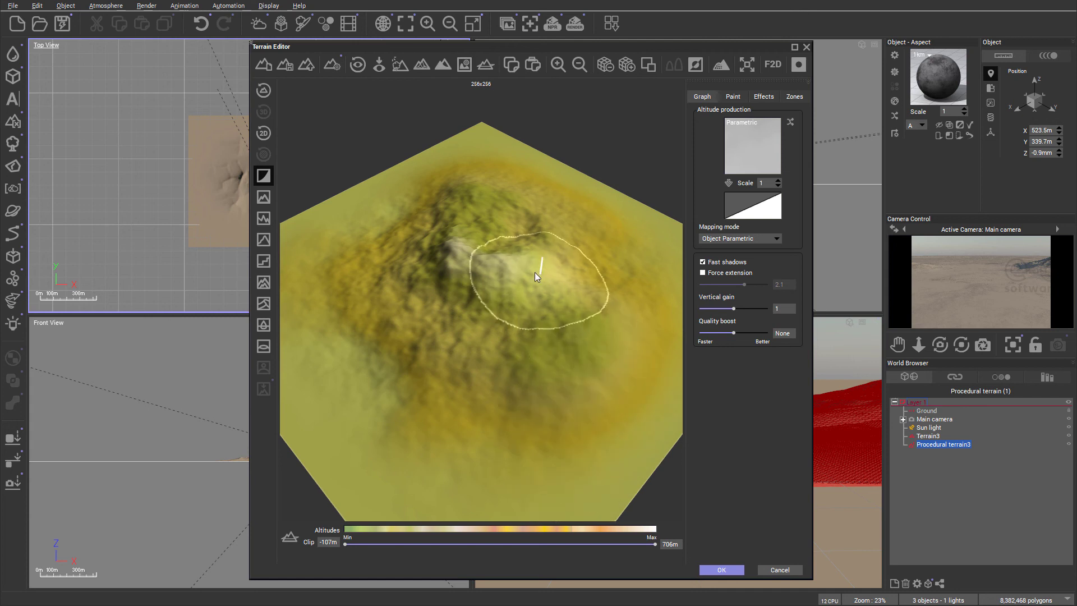
# Convert Terrain4 from procedural to a heightfield terrain
pyautogui.click(333, 66)
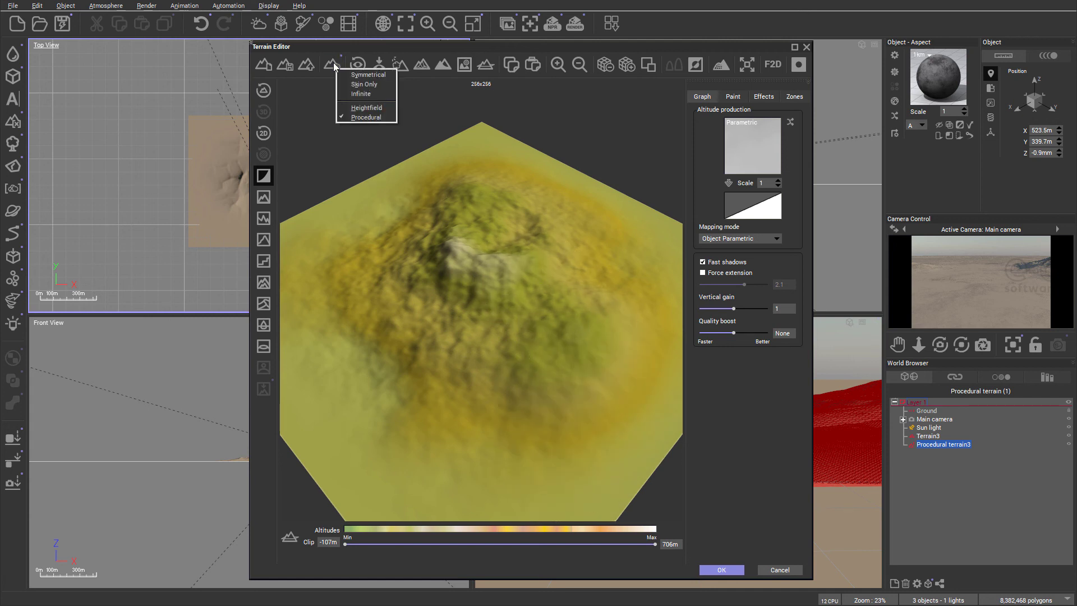
pyautogui.click(375, 106)
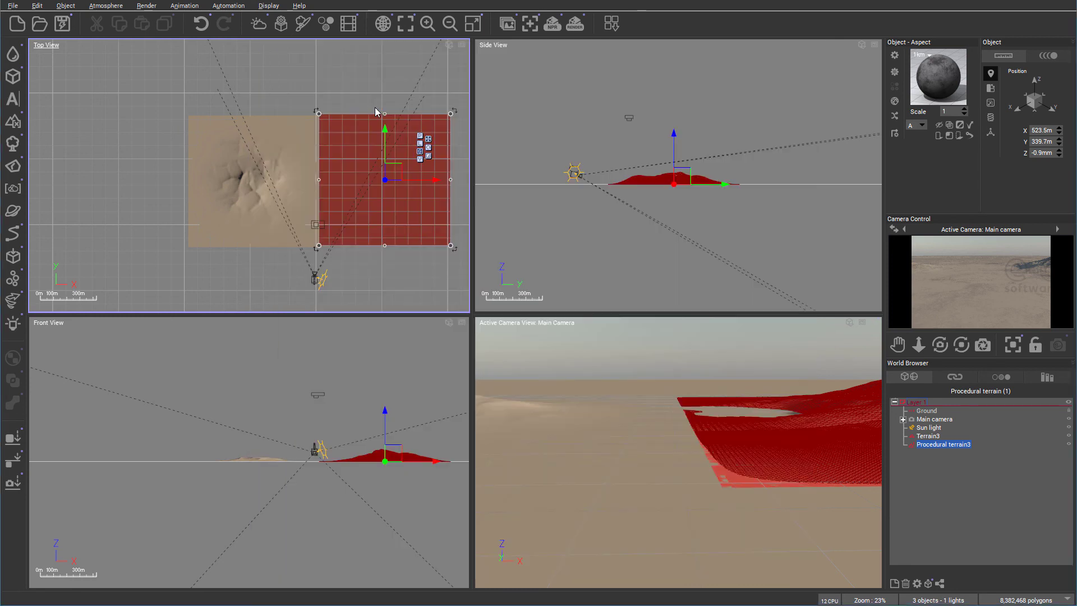
pyautogui.moveTo(501, 168); pyautogui.dragTo(488, 85, button='right')
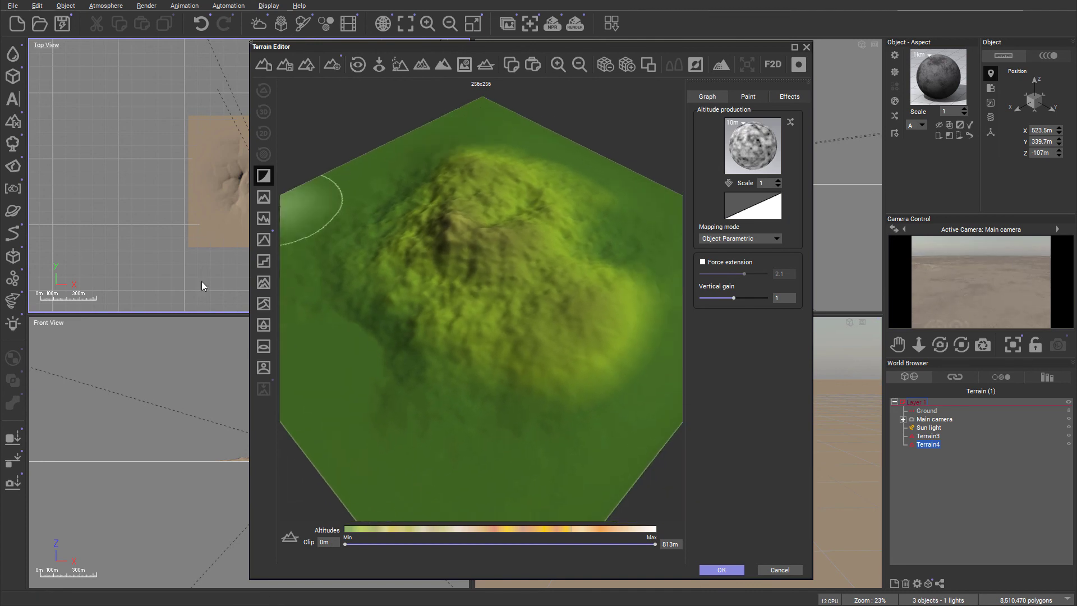
# Import the dark-ring heightmap picture as terrain data, blended 50% toward the picture
pyautogui.click(262, 367)
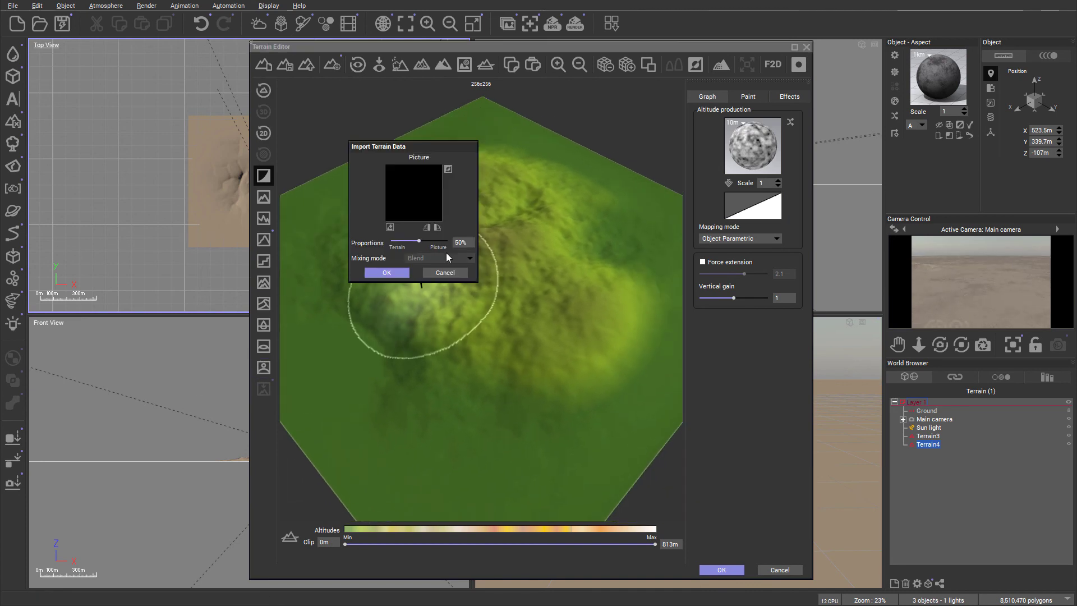
pyautogui.click(392, 274)
pyautogui.click(263, 369)
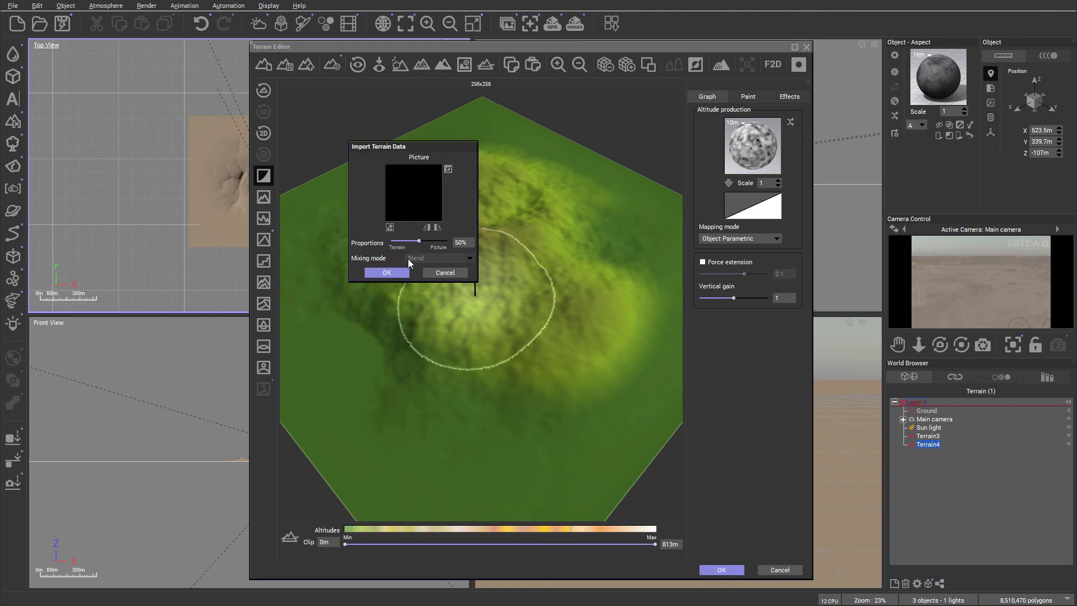
pyautogui.click(414, 193)
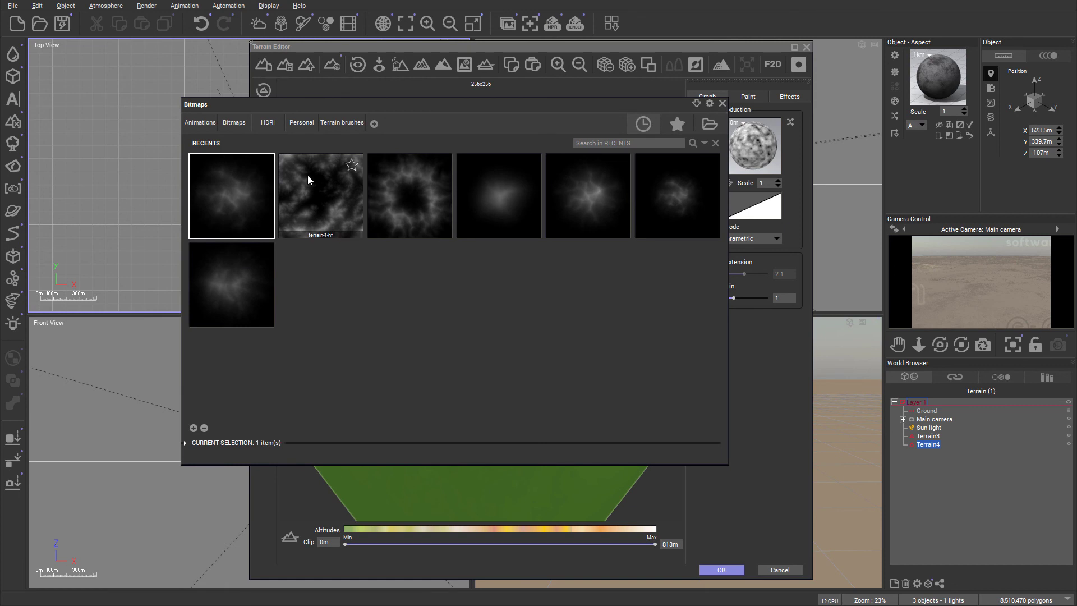
pyautogui.doubleClick(396, 186)
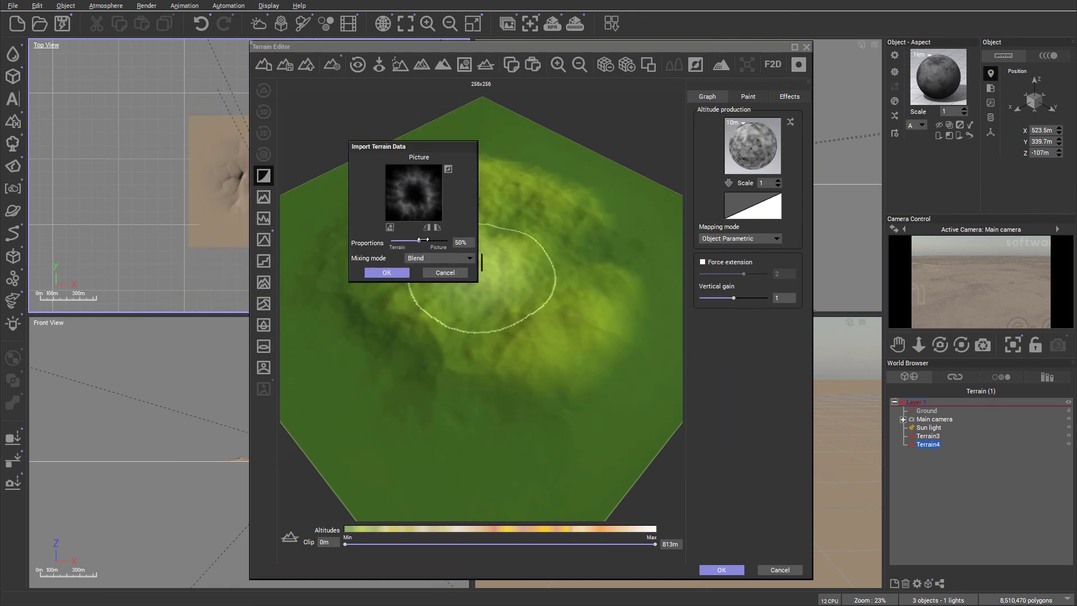
pyautogui.moveTo(422, 240); pyautogui.dragTo(535, 232)
pyautogui.click(386, 273)
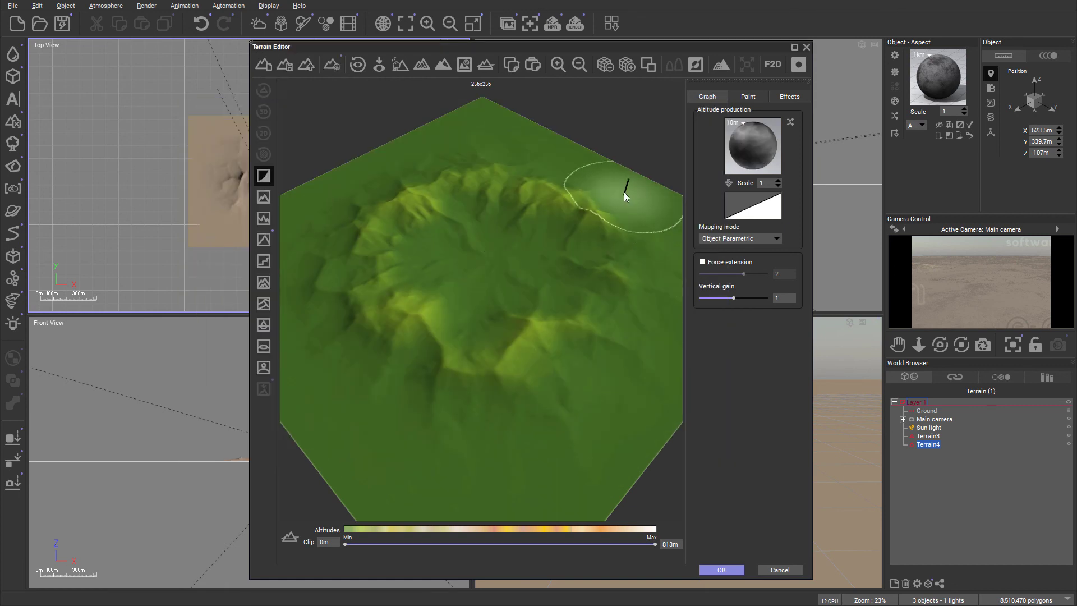
pyautogui.moveTo(588, 167); pyautogui.dragTo(556, 103, button='right')
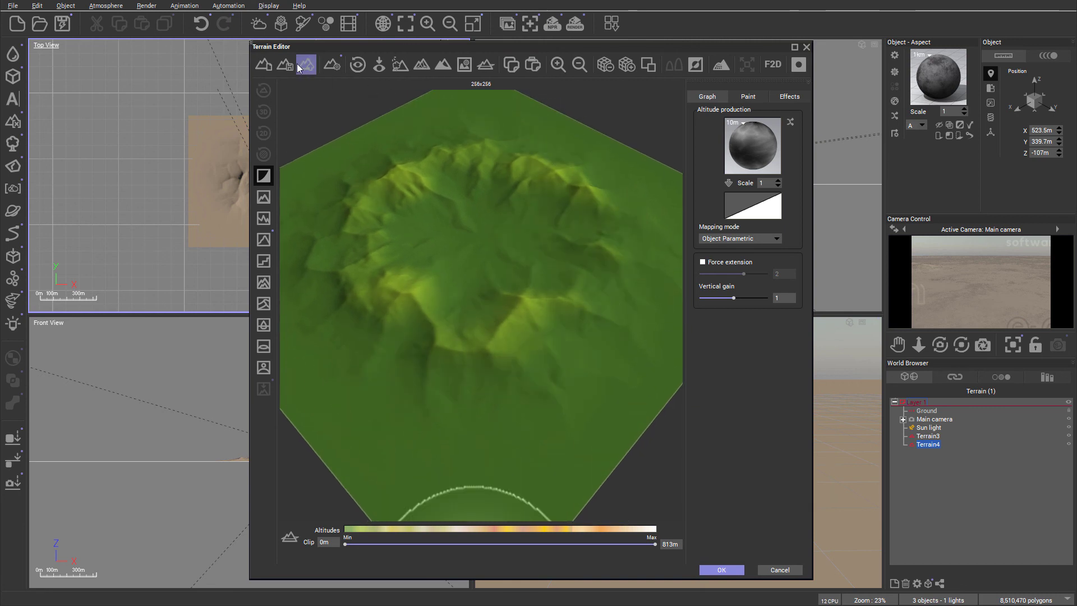
# Switch Terrain4 back to a procedural terrain, renaming it Procedural terrain4
pyautogui.click(337, 63)
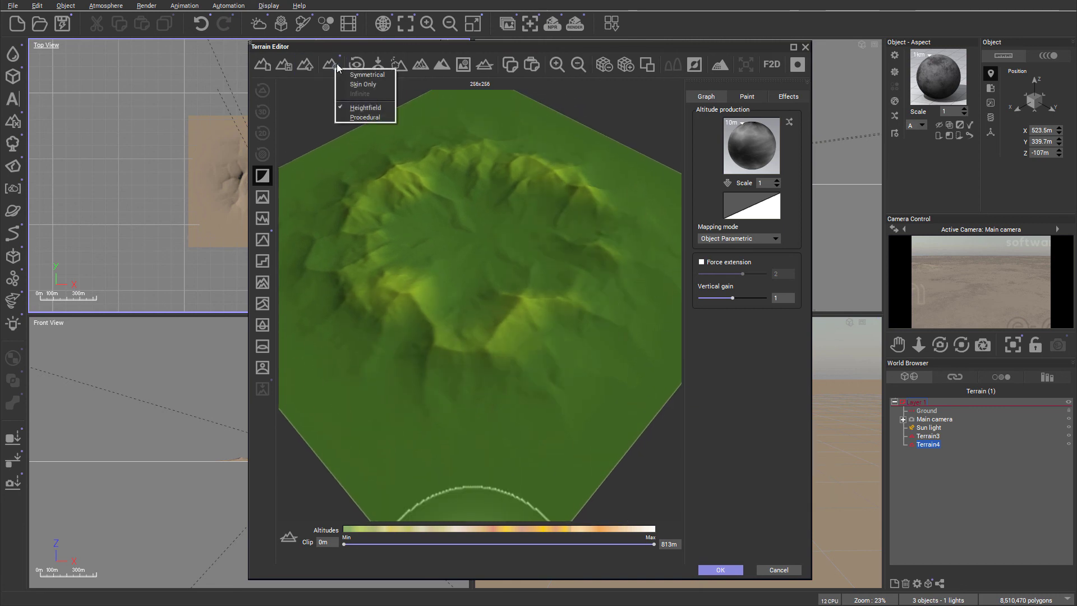
pyautogui.click(361, 117)
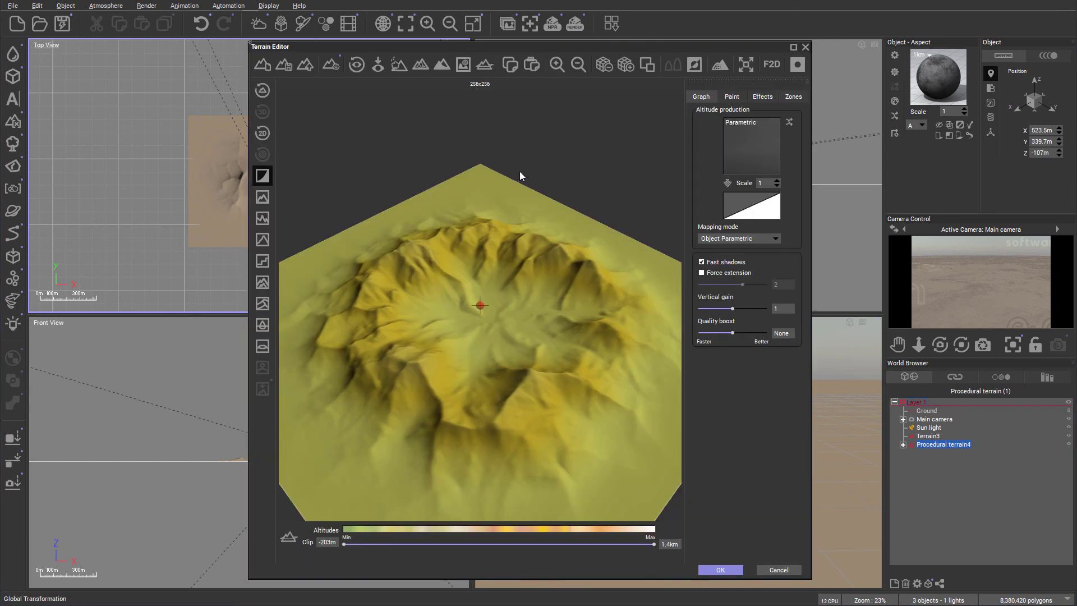
pyautogui.moveTo(520, 171)
pyautogui.mouseDown(button='right')
pyautogui.moveTo(480, 155)
pyautogui.moveTo(448, 93)
pyautogui.moveTo(443, 180)
pyautogui.moveTo(493, 119)
pyautogui.mouseUp(button='right')
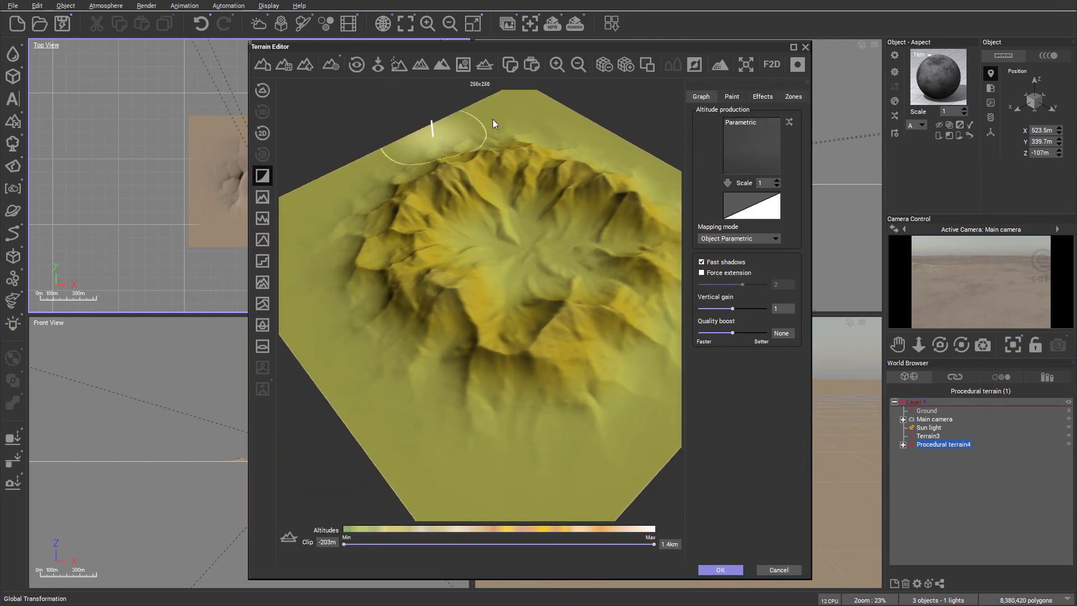
pyautogui.moveTo(549, 172); pyautogui.dragTo(610, 163, button='right')
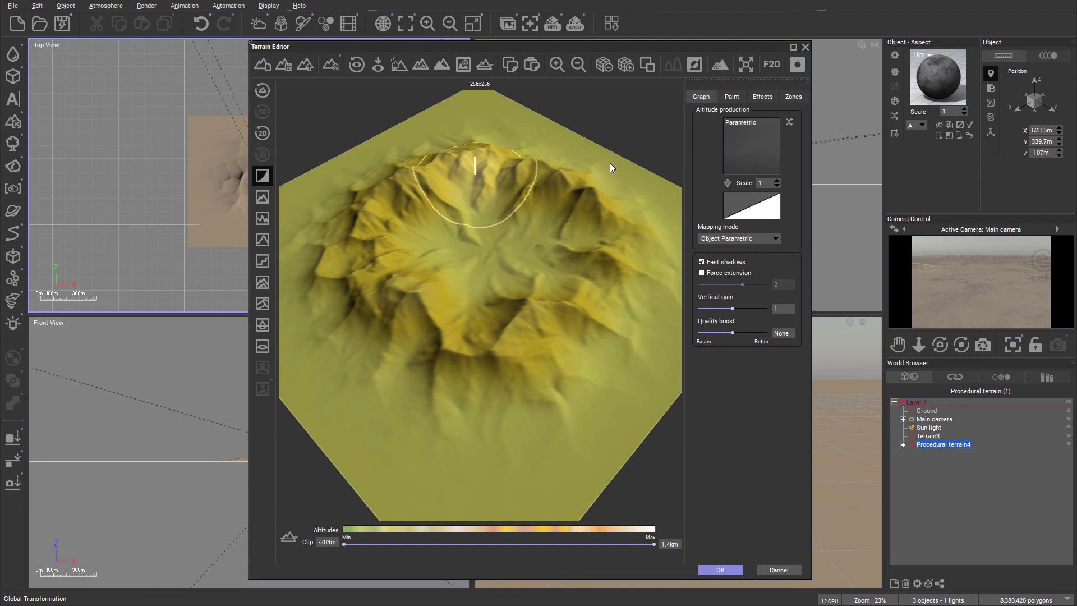
# Open the altitude function graph and tidy the Altitude, Blender, Texture, Fractal and Multiply nodes
pyautogui.rightClick(748, 143)
pyautogui.click(771, 153)
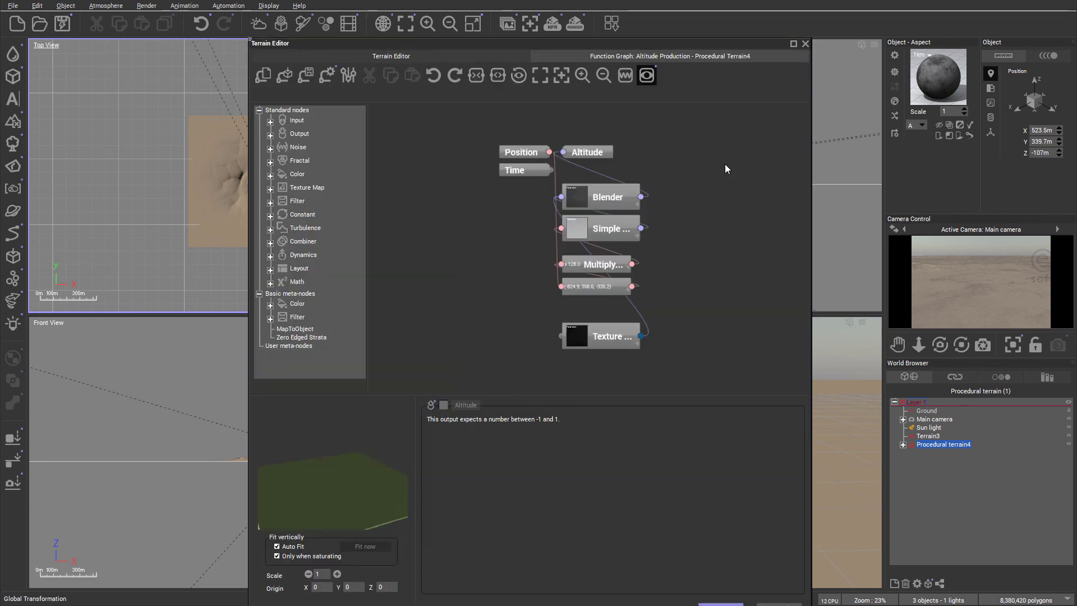
pyautogui.moveTo(583, 152); pyautogui.dragTo(763, 152)
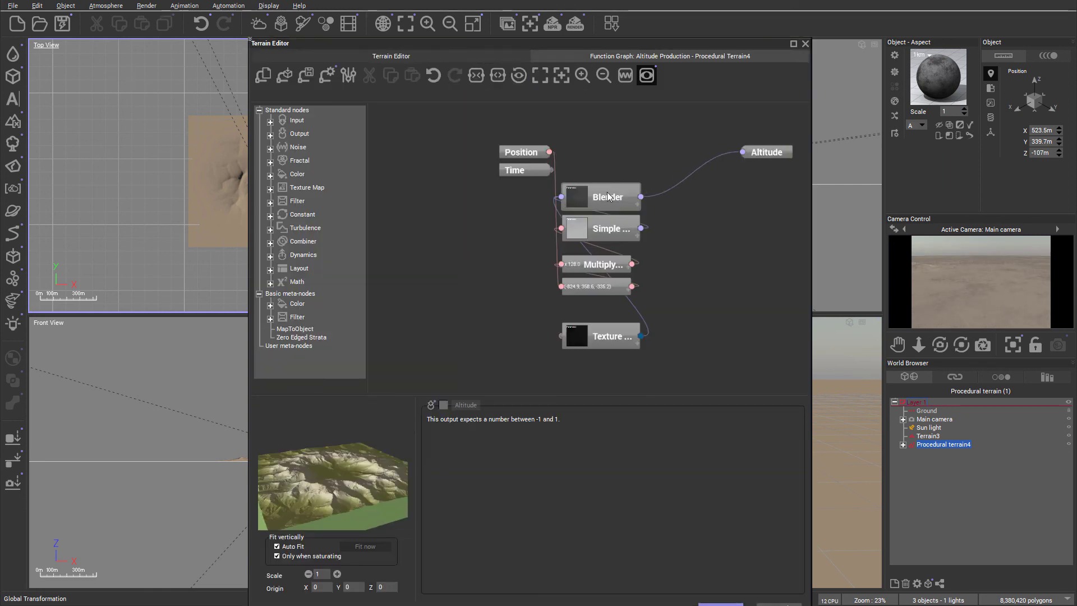
pyautogui.moveTo(607, 192); pyautogui.dragTo(692, 124)
pyautogui.moveTo(600, 338); pyautogui.dragTo(525, 334)
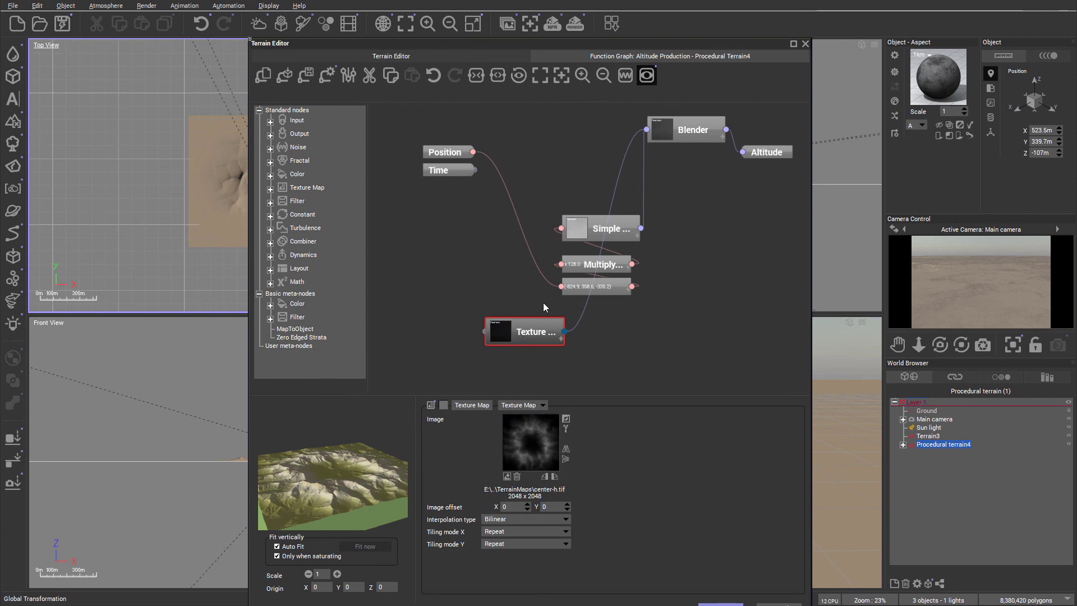
pyautogui.moveTo(584, 227); pyautogui.dragTo(521, 156)
pyautogui.moveTo(584, 263); pyautogui.dragTo(512, 238)
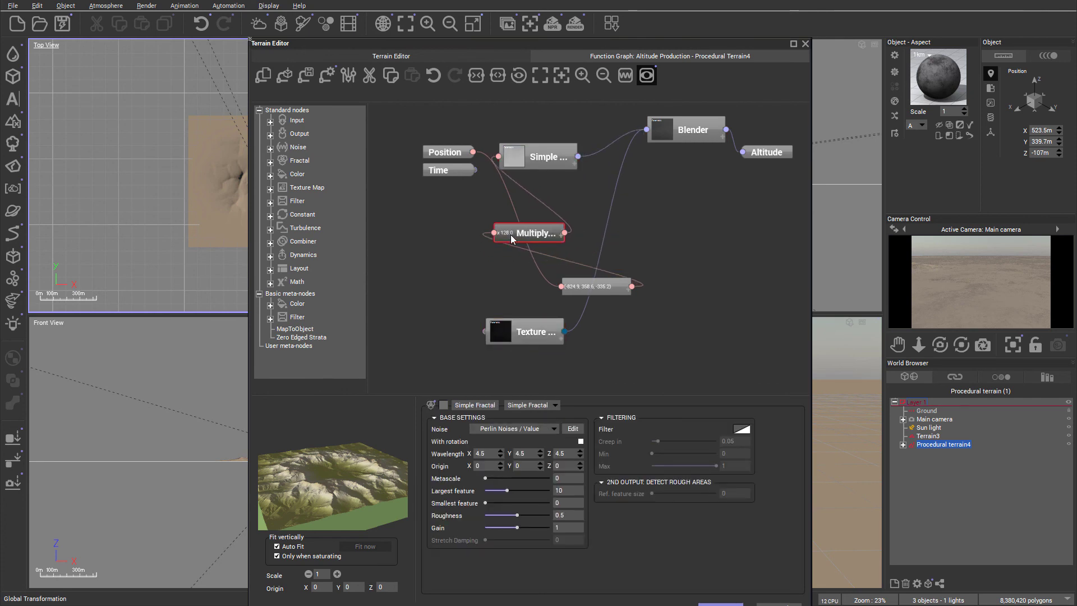
pyautogui.moveTo(600, 288); pyautogui.dragTo(503, 278)
pyautogui.click(688, 129)
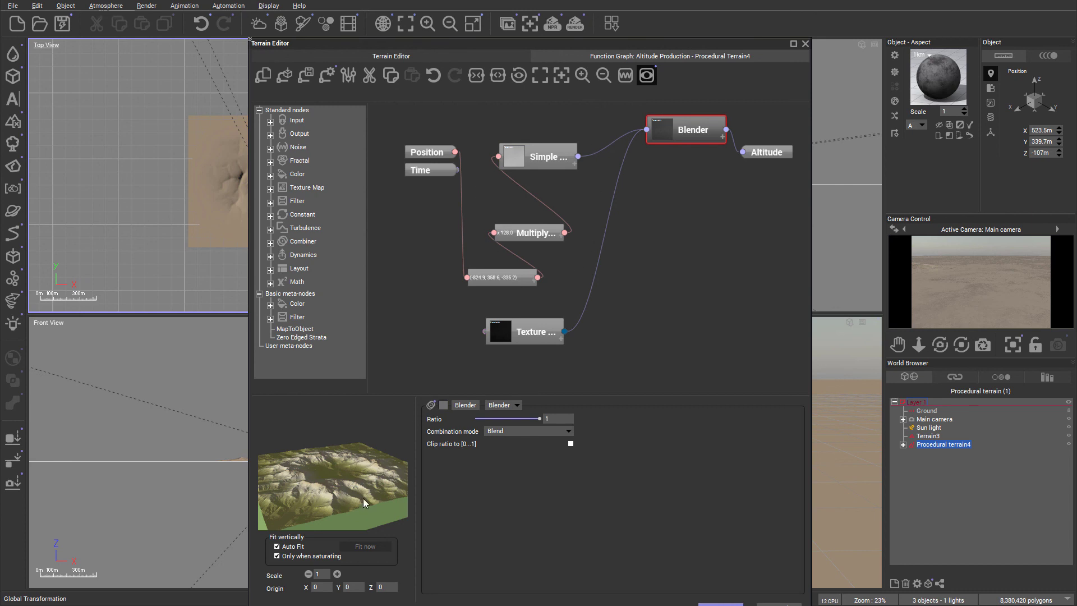
pyautogui.moveTo(716, 129); pyautogui.dragTo(672, 127)
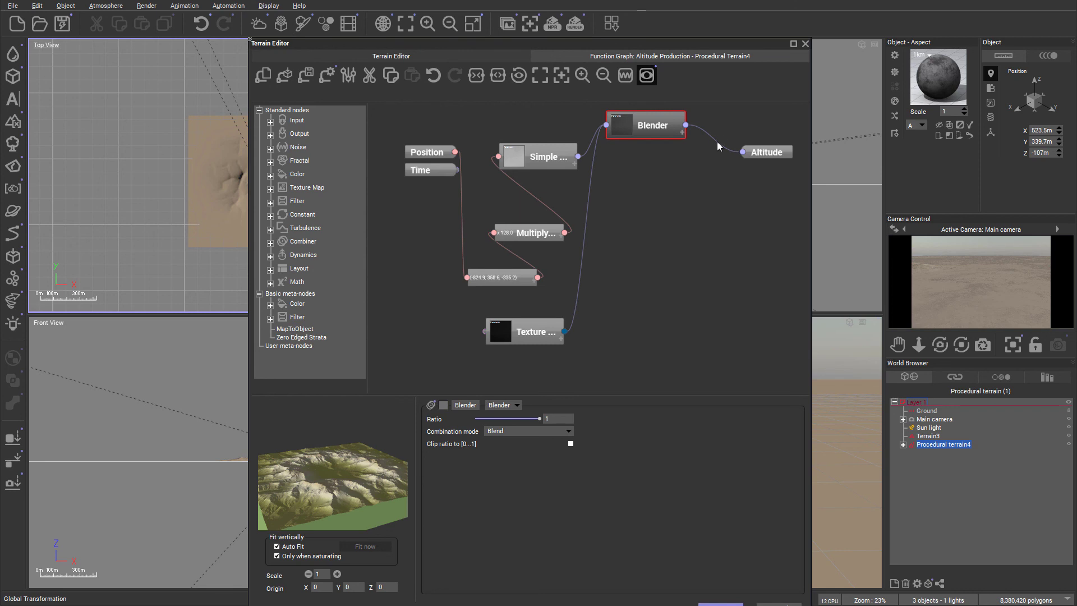
# Apply the Canyon preset, then a cliff-sided mountain preset, giving a 0.56 altitude scale
pyautogui.click(480, 58)
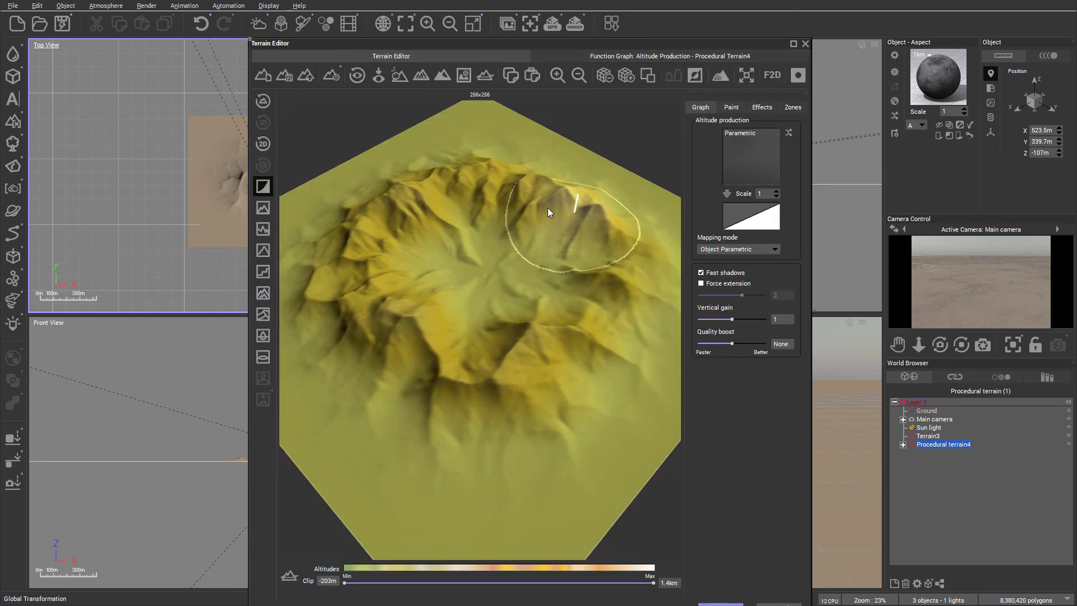
pyautogui.moveTo(548, 208)
pyautogui.mouseDown(button='right')
pyautogui.moveTo(578, 169)
pyautogui.moveTo(530, 170)
pyautogui.mouseUp(button='right')
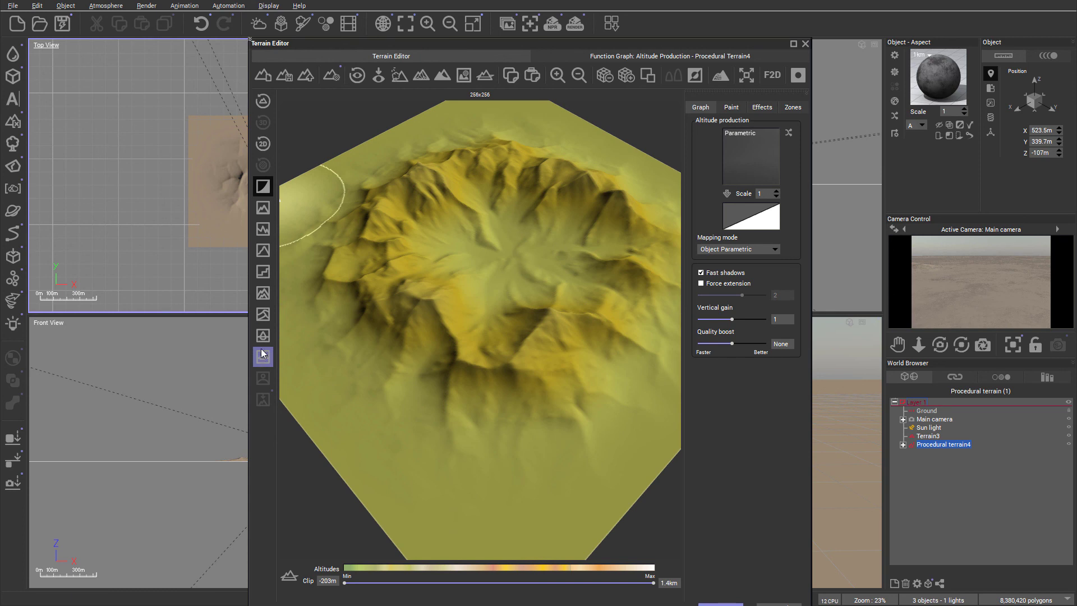
pyautogui.click(266, 253)
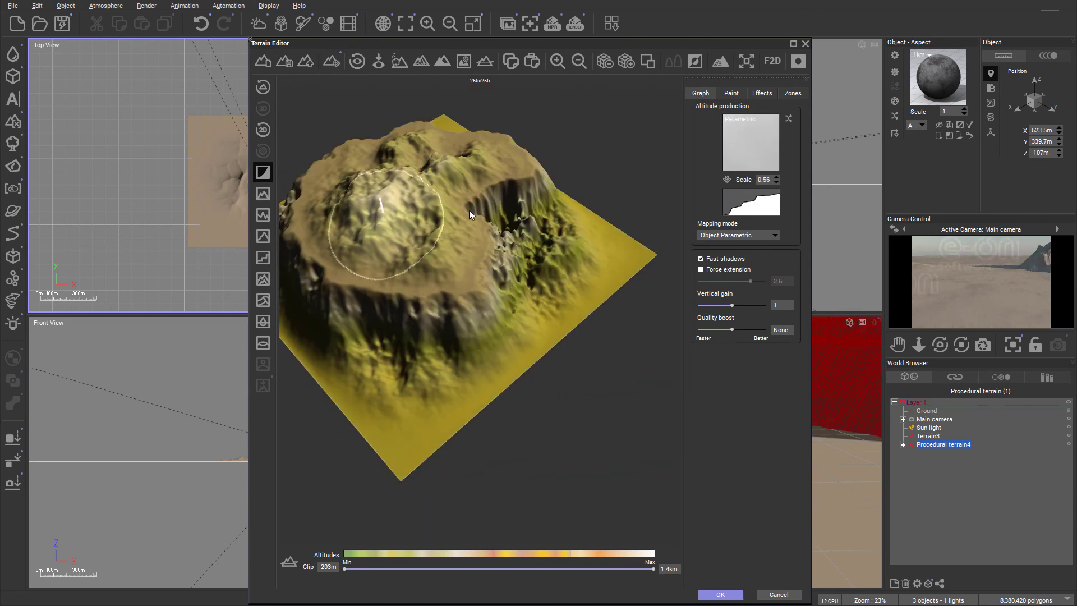
pyautogui.click(264, 323)
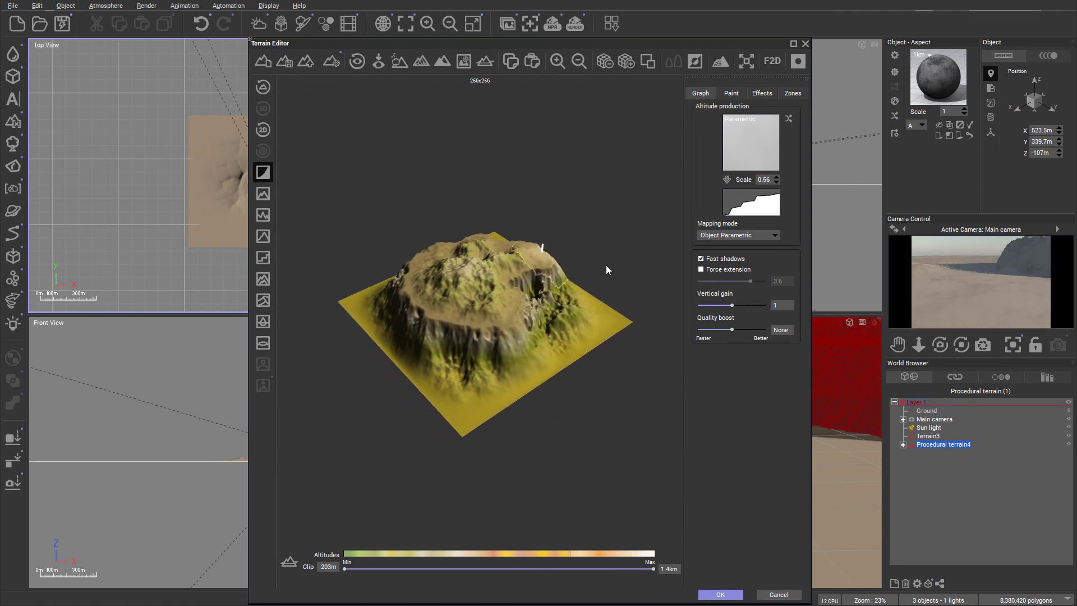
# Close the Terrain Editor and move the procedural terrain to Y 386.5 m, Z −47.6 m
pyautogui.click(715, 596)
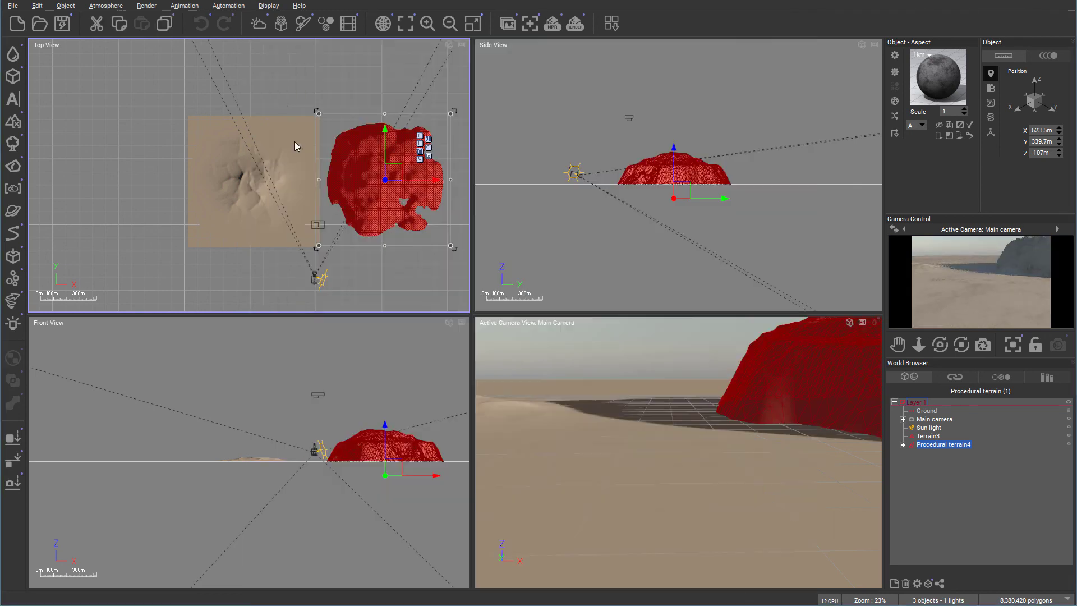
pyautogui.moveTo(687, 183); pyautogui.dragTo(682, 182)
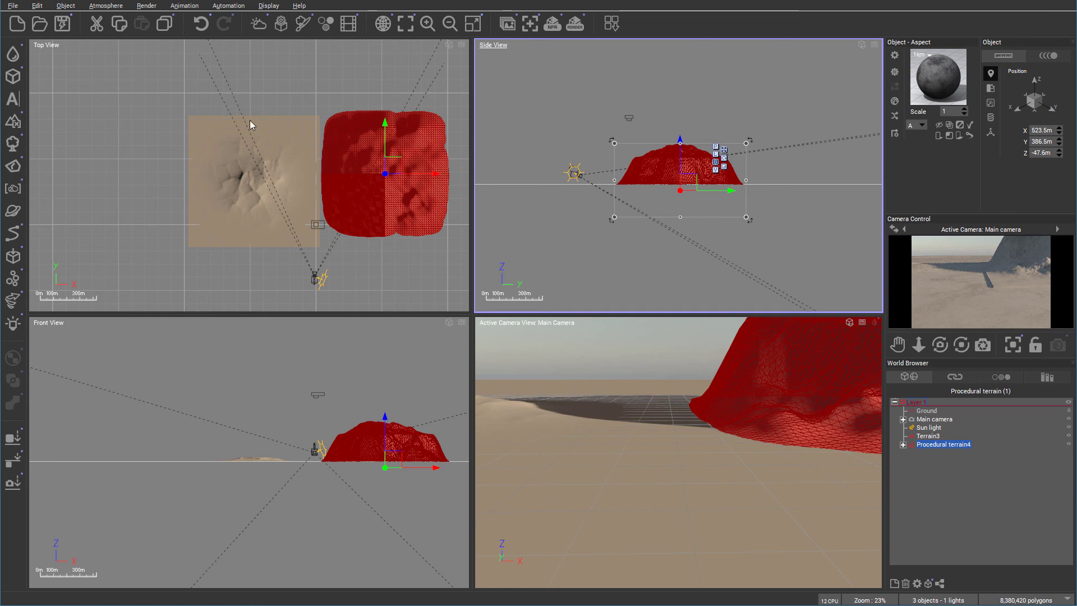
pyautogui.moveTo(323, 149); pyautogui.dragTo(226, 164, button='right')
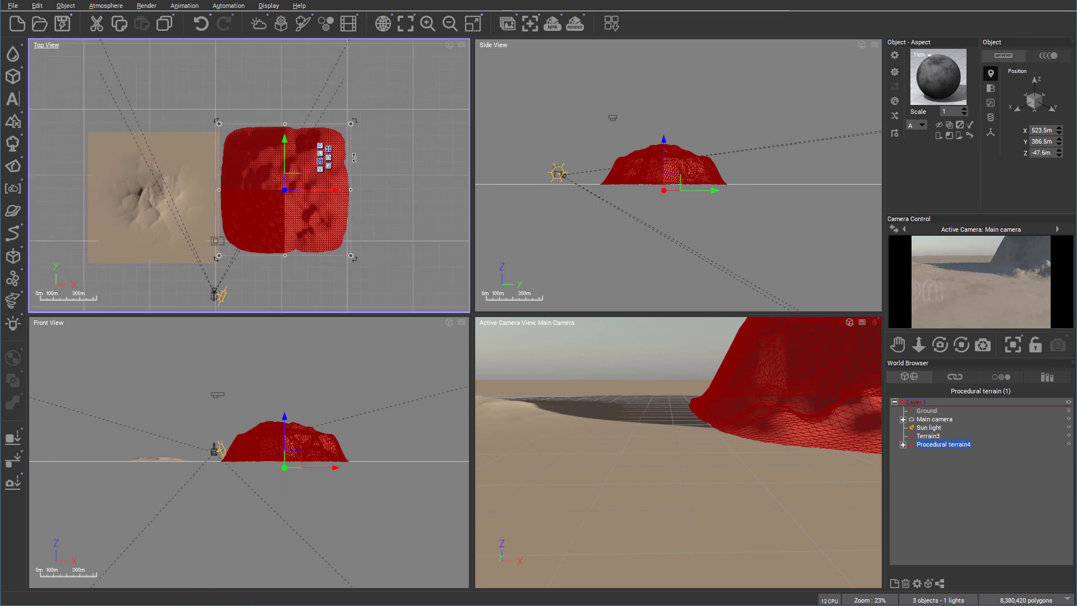
pyautogui.moveTo(354, 157); pyautogui.dragTo(396, 153, button='right')
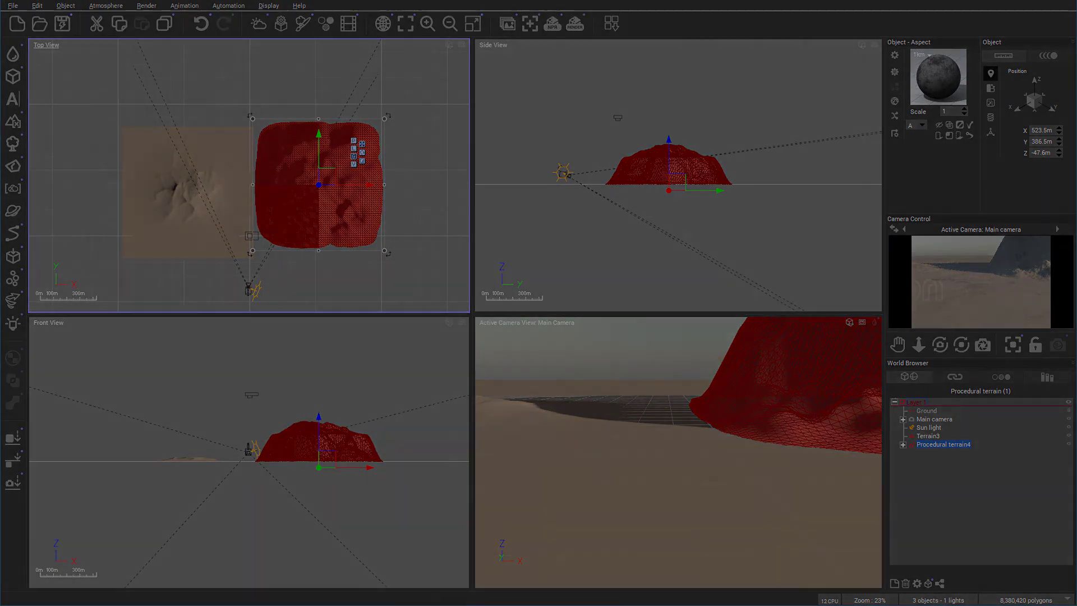